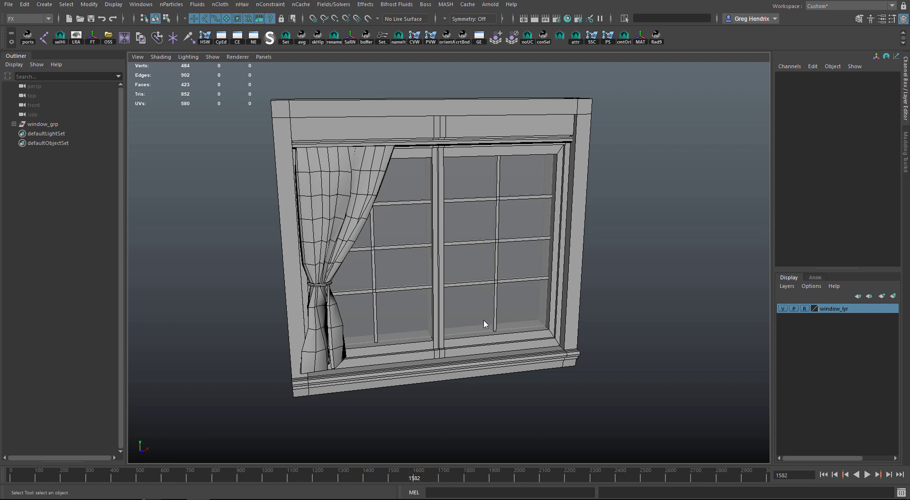
alt+middle_drag(522, 306, 506, 308)
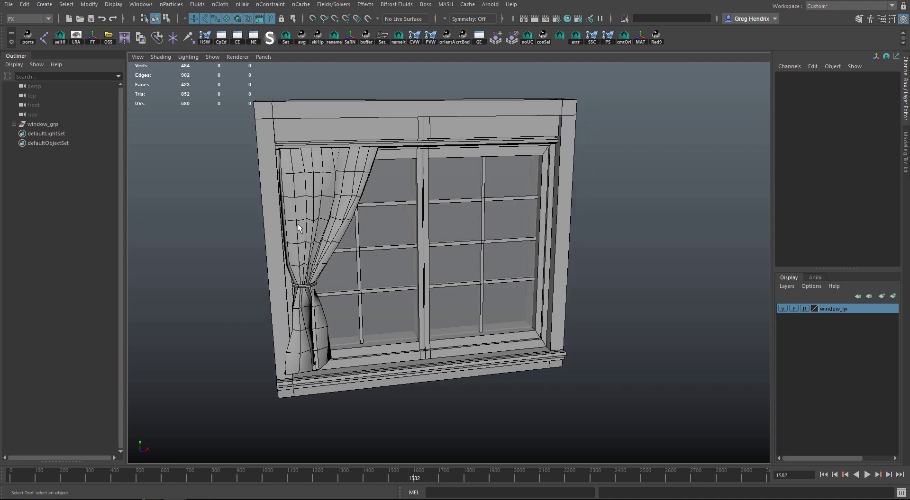
mouse_move(327, 234)
alt+mouse_down()
mouse_move(353, 236)
mouse_move(328, 234)
alt+mouse_up()
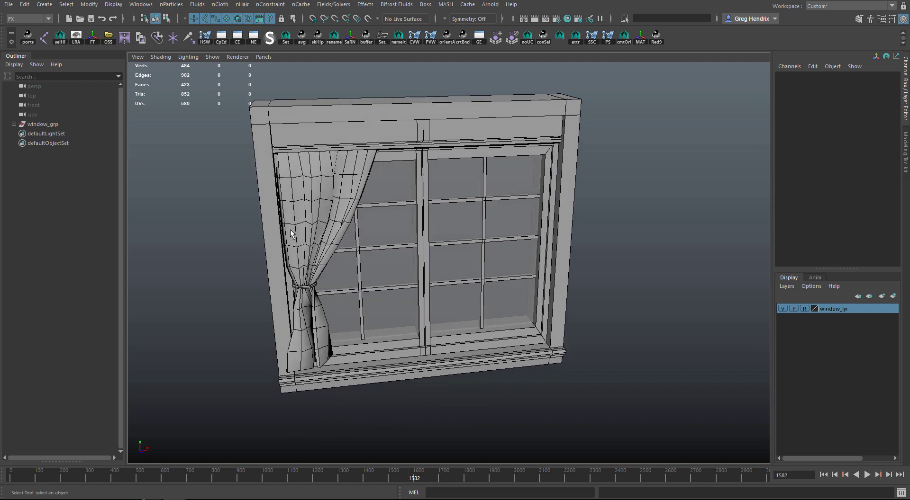
alt+right_drag(299, 232, 351, 242)
alt+middle_drag(336, 244, 389, 253)
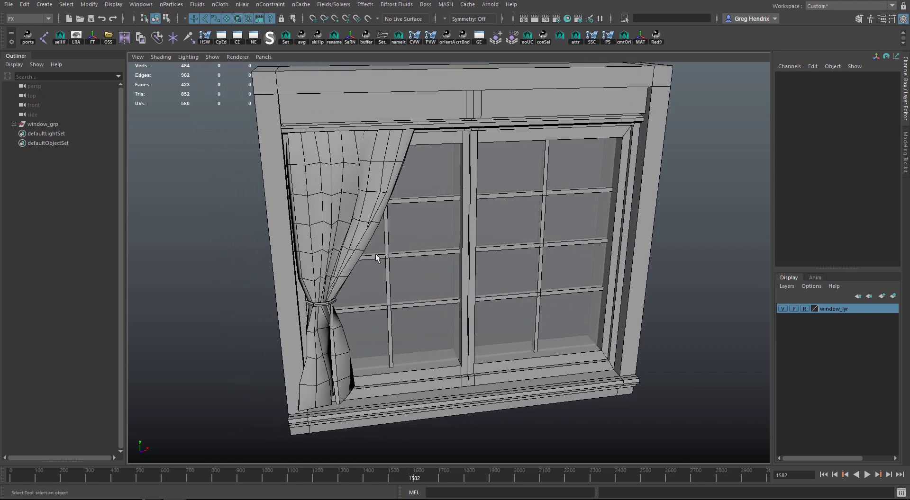
alt+drag(374, 255, 387, 248)
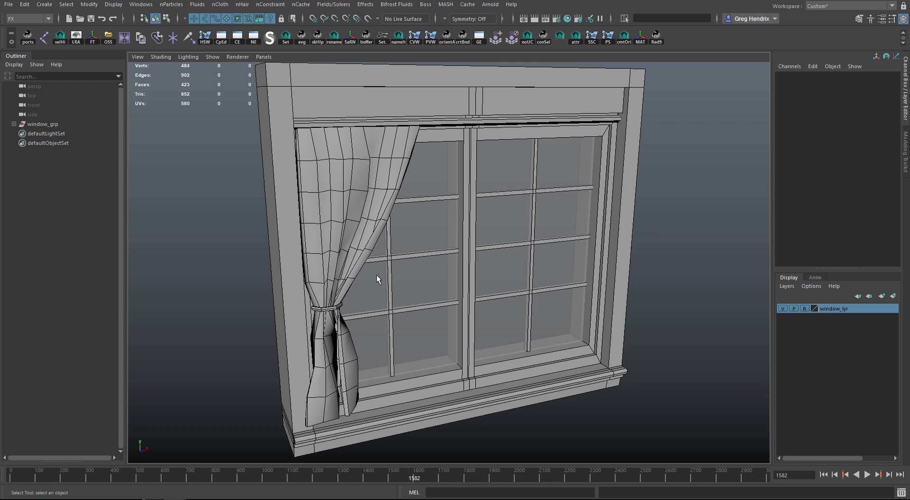
alt+drag(474, 323, 540, 320)
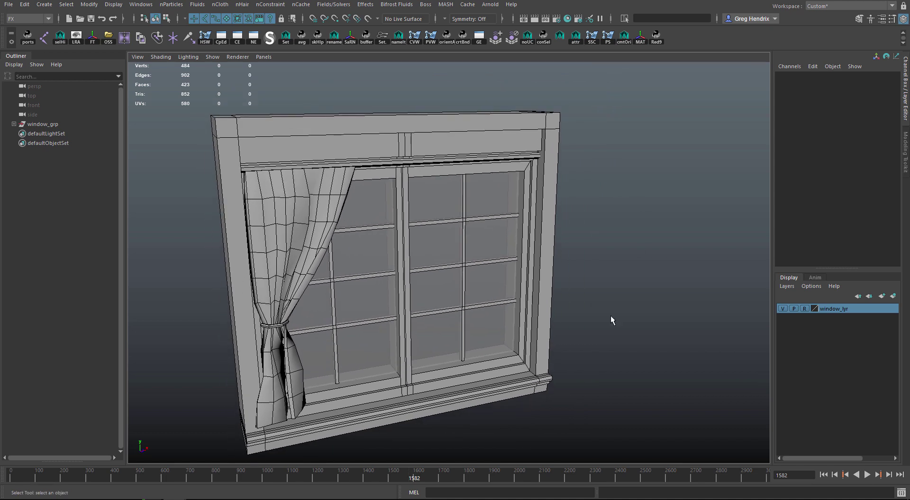
- Create a polygon cube and move it forward in front of the window, to about 5.35 in Z
shift+right_click(628, 209)
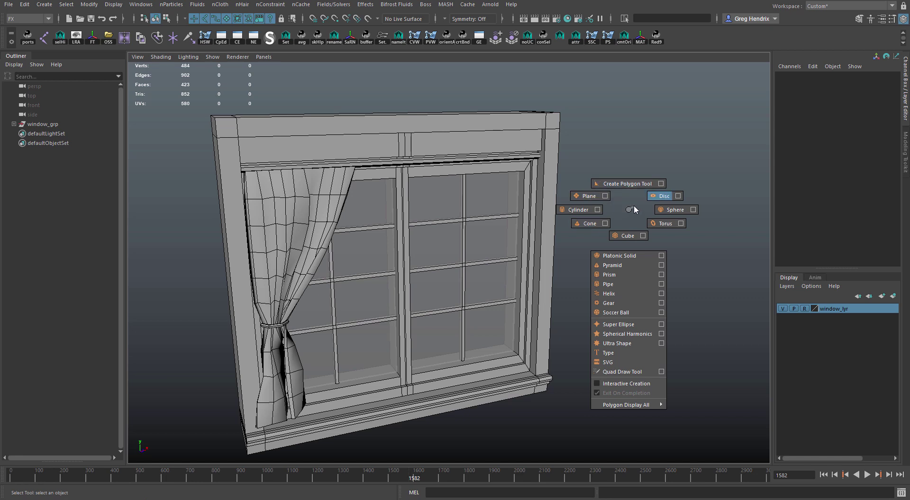
click(627, 236)
scroll(504, 314, up, 4)
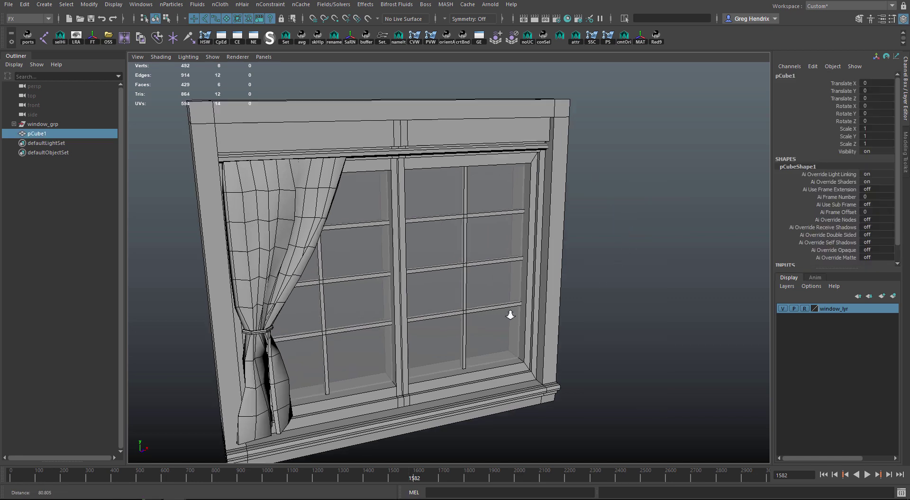
key(w)
scroll(450, 322, up, 2)
drag(420, 294, 450, 304)
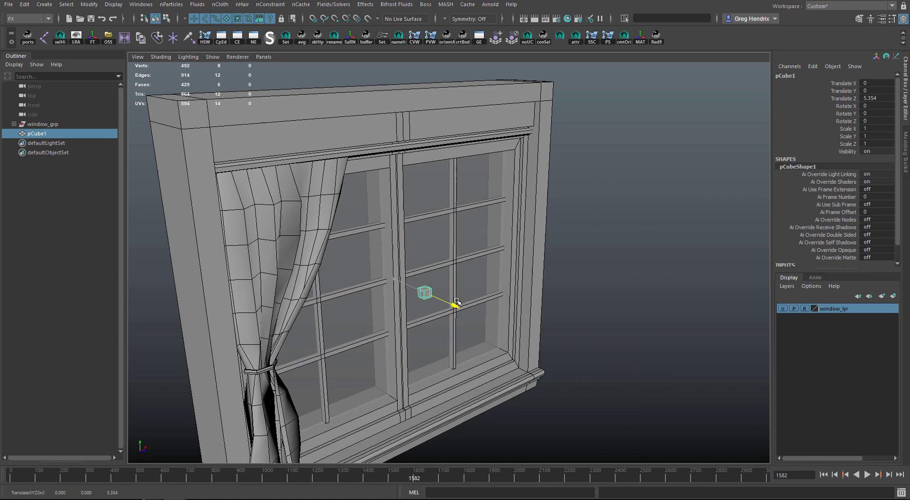
- Set the cube's width and height subdivisions to 20 and its depth subdivisions to 2
key(f)
scroll(874, 211, down, 1)
click(793, 256)
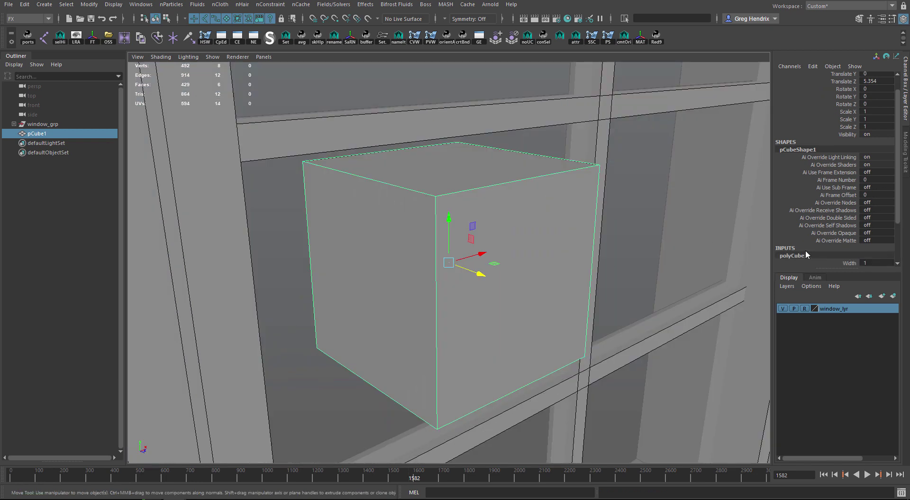
scroll(834, 239, down, 2)
drag(870, 231, 871, 241)
double_click(872, 241)
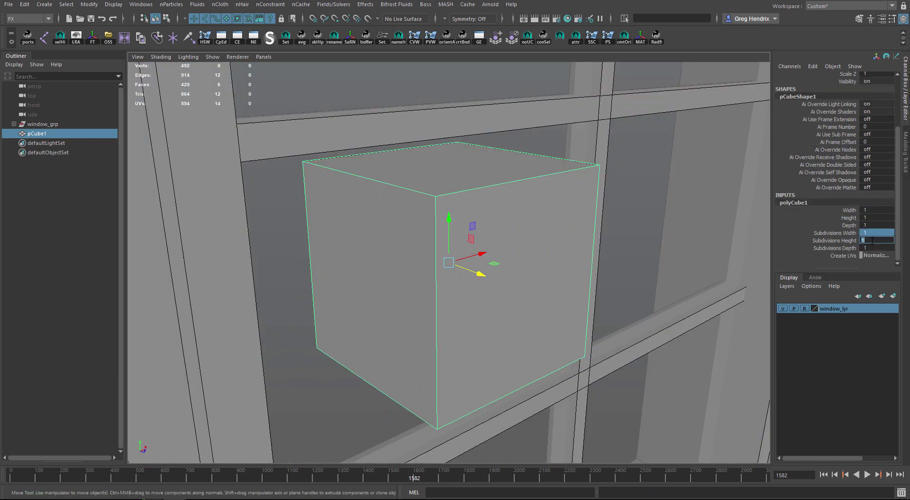
text(20)
key(Return)
double_click(877, 247)
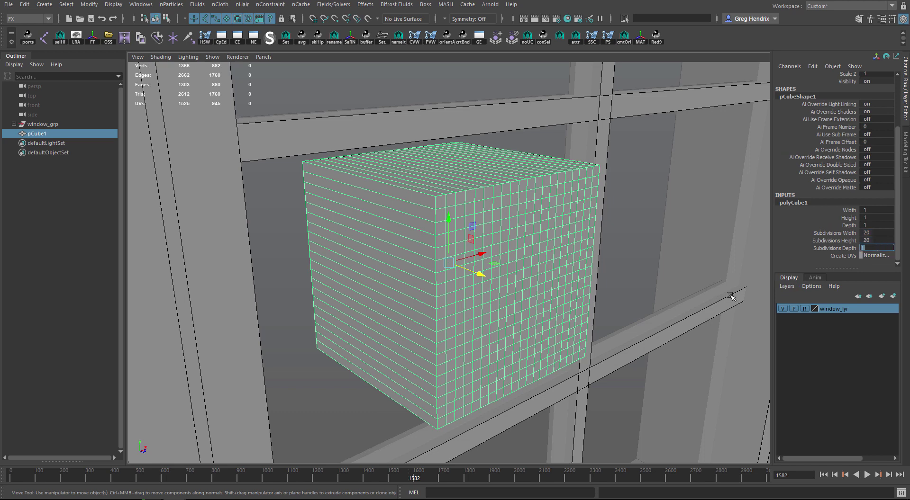
text(2)
key(Return)
- Delete the subdivided cube's construction history
alt+drag(519, 306, 524, 304)
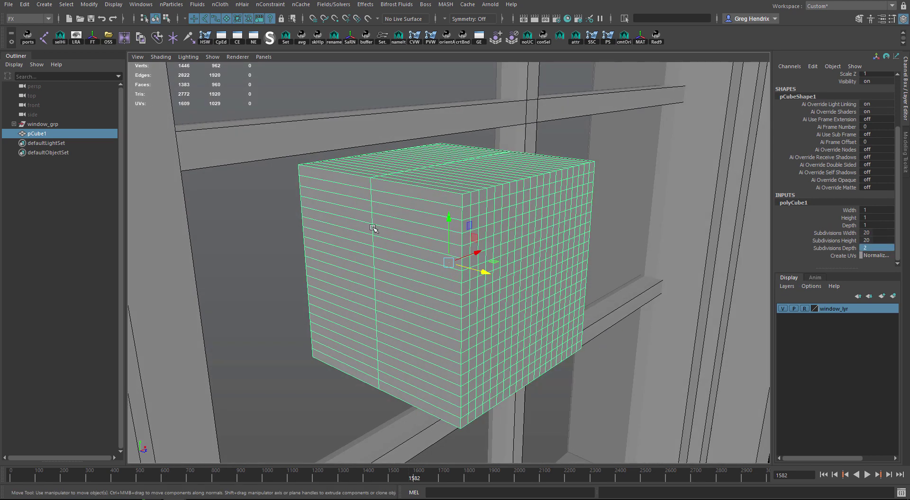
alt+right_drag(438, 252, 419, 264)
alt+drag(419, 264, 396, 263)
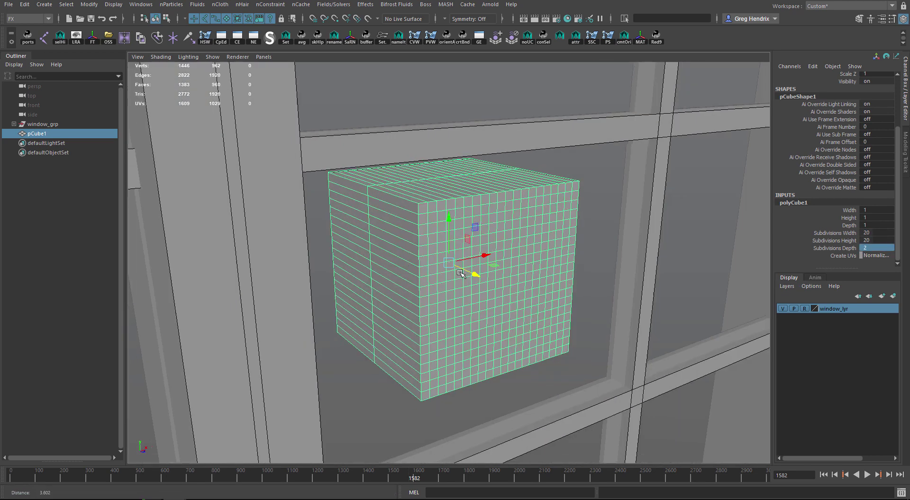
alt+right_drag(466, 259, 423, 258)
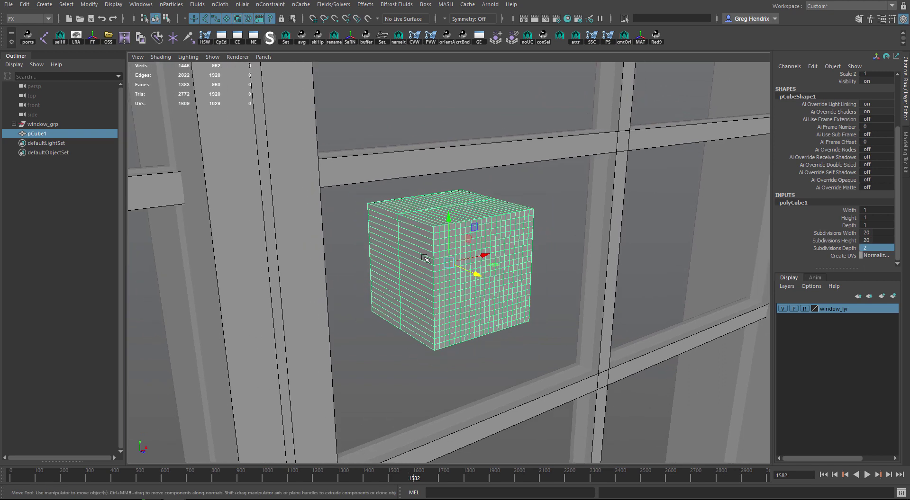
key(alt+shift+d)
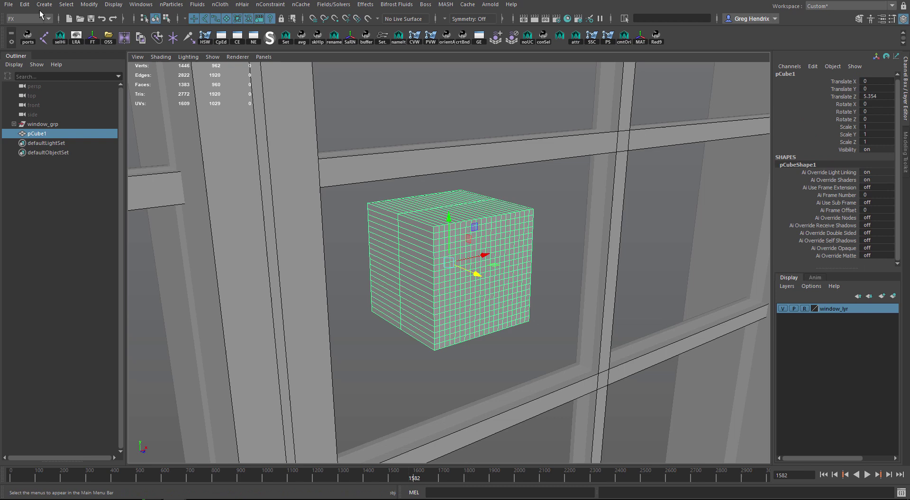
click(24, 4)
mouse_move(117, 116)
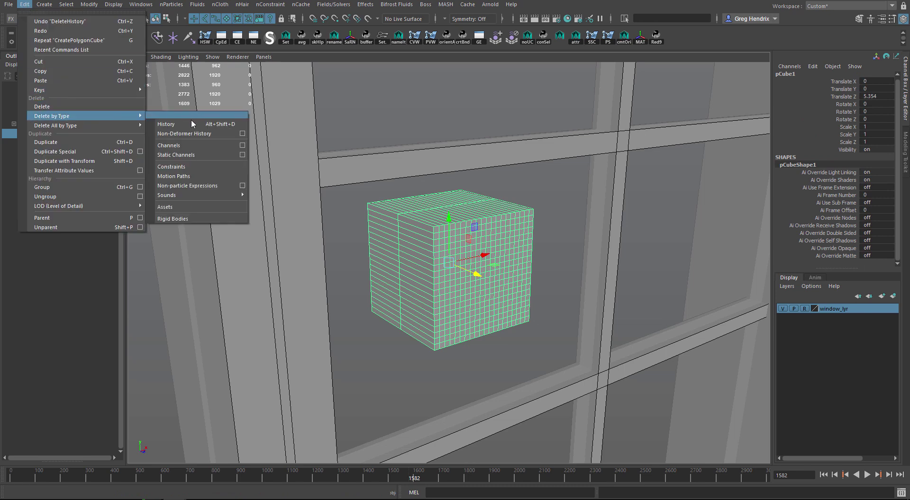
- Move the cube sideways in front of the right window pane, to about 8.4 in X
alt+right_drag(582, 222, 527, 240)
alt+drag(527, 240, 612, 237)
alt+drag(611, 237, 516, 273)
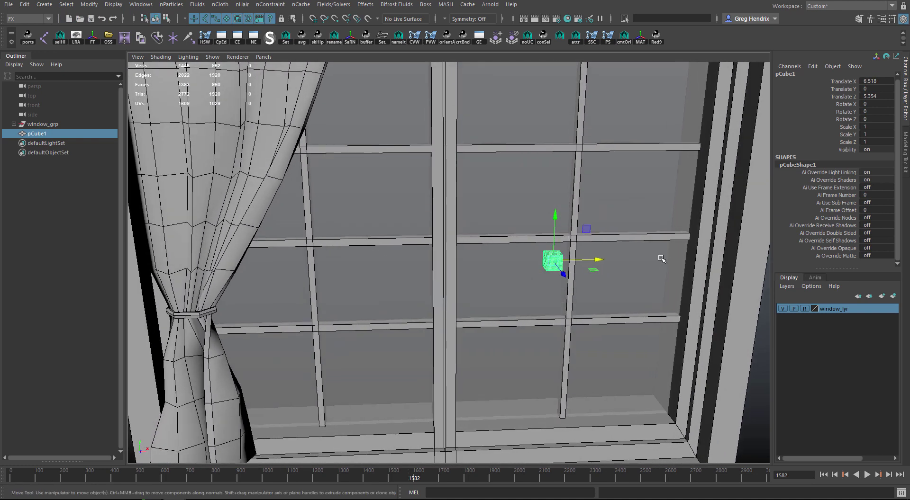
drag(595, 260, 627, 259)
- Scale the cube to about 21.6 in X and Y and move it back to about 1.27 in Z
alt+right_drag(544, 295, 506, 292)
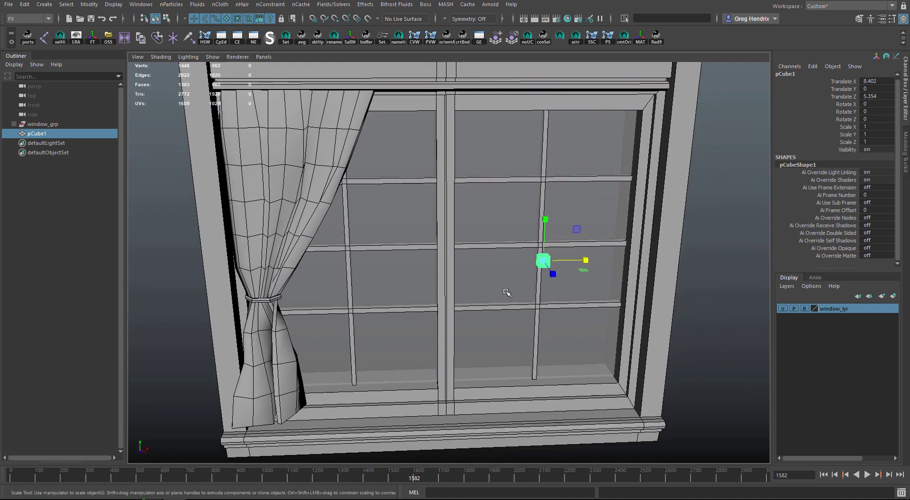
alt+drag(509, 281, 511, 264)
key(r)
alt+middle_drag(481, 273, 473, 274)
alt+drag(473, 274, 635, 418)
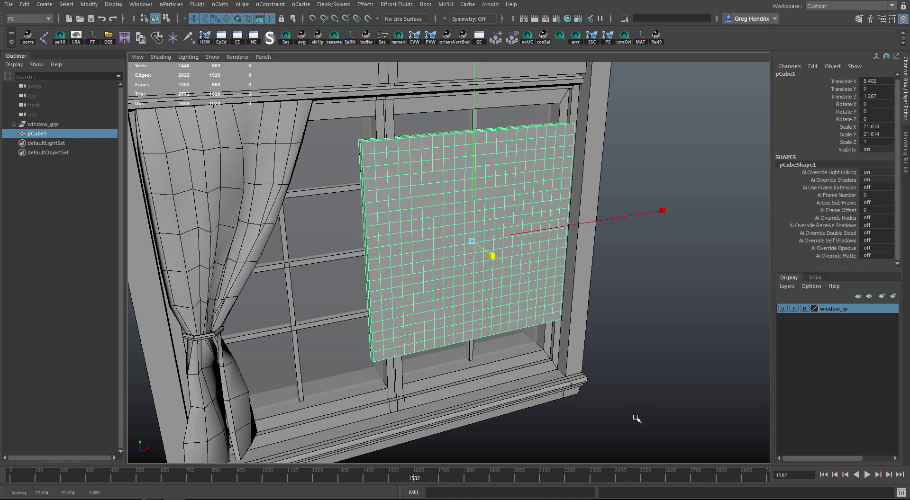
- Fit the panel over the right pane, scaled about 17.4 by 31.9 by 0.44 and positioned at about 8.98, -1.18, 1.6
alt+drag(553, 289, 502, 247)
key(w)
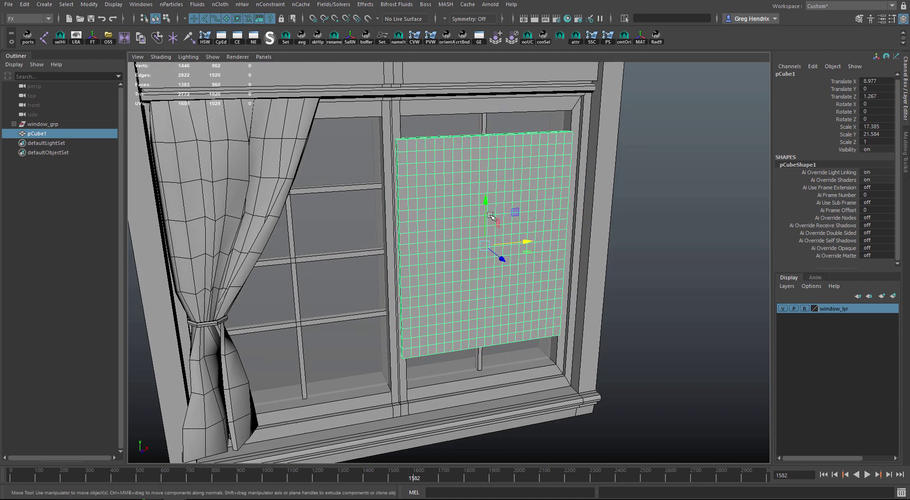
key(r)
drag(495, 214, 456, 279)
key(w)
key(r)
key(w)
key(r)
key(w)
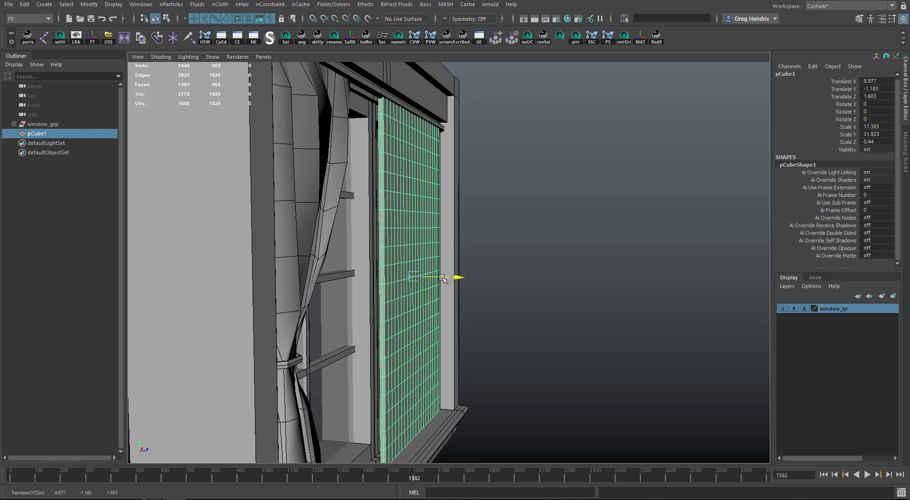
- Widen the panel to an X scale of about 19.12 and shift it to about 9.68 in X, filling the right half
alt+drag(511, 258, 449, 259)
alt+middle_drag(449, 258, 341, 254)
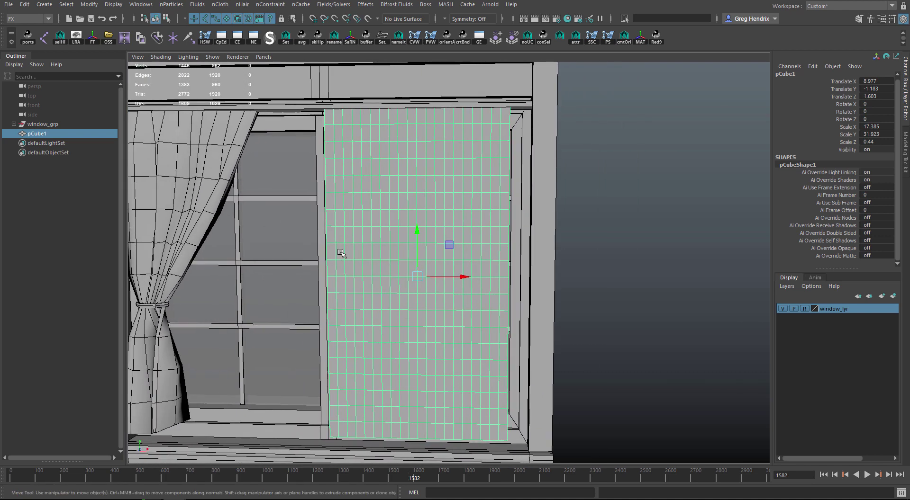
alt+right_drag(341, 254, 305, 240)
alt+drag(364, 185, 381, 203)
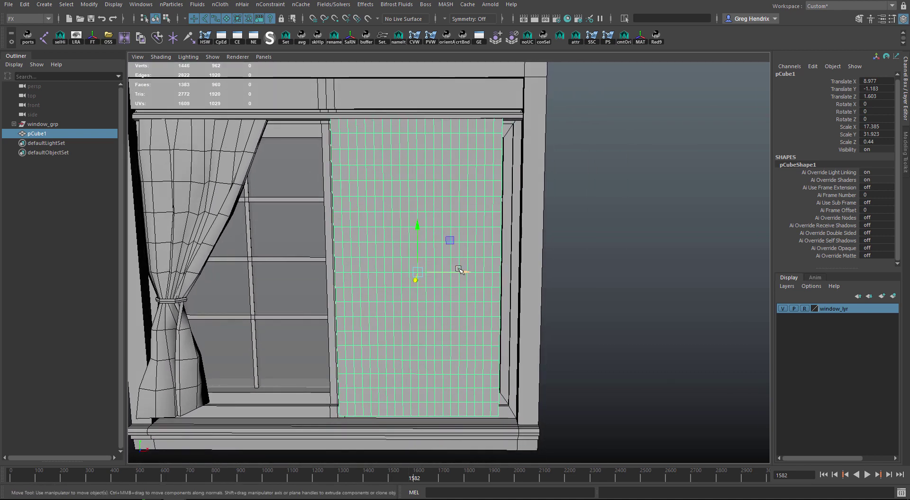
drag(458, 269, 450, 251)
key(r)
key(w)
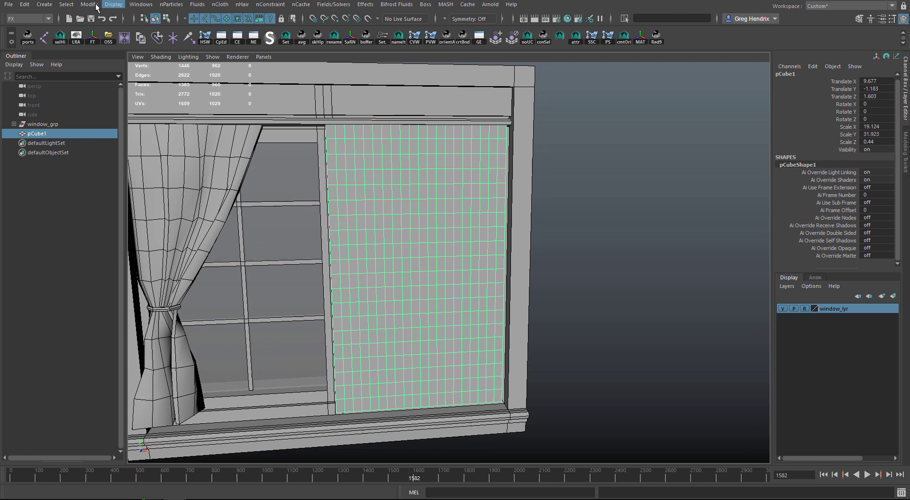
- Freeze the panel's transformations and convert it to an nCloth object
click(90, 5)
click(138, 48)
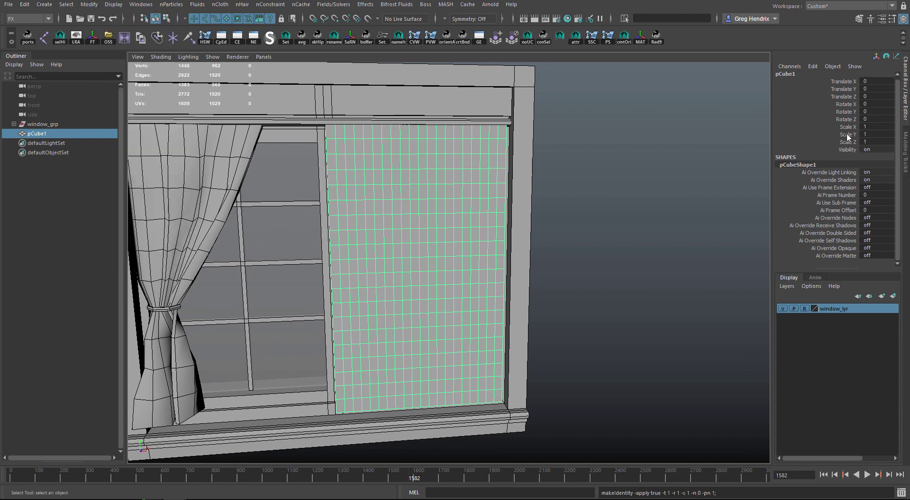
alt+drag(539, 193, 479, 176)
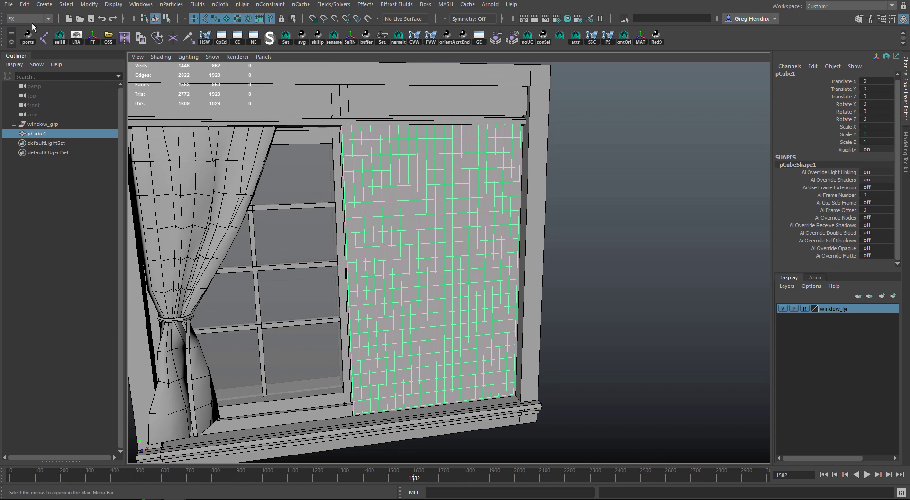
click(220, 5)
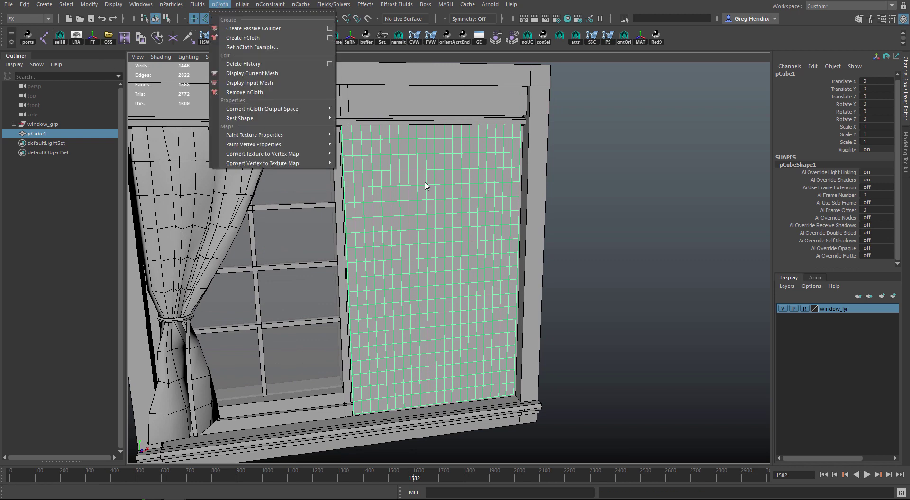
click(285, 39)
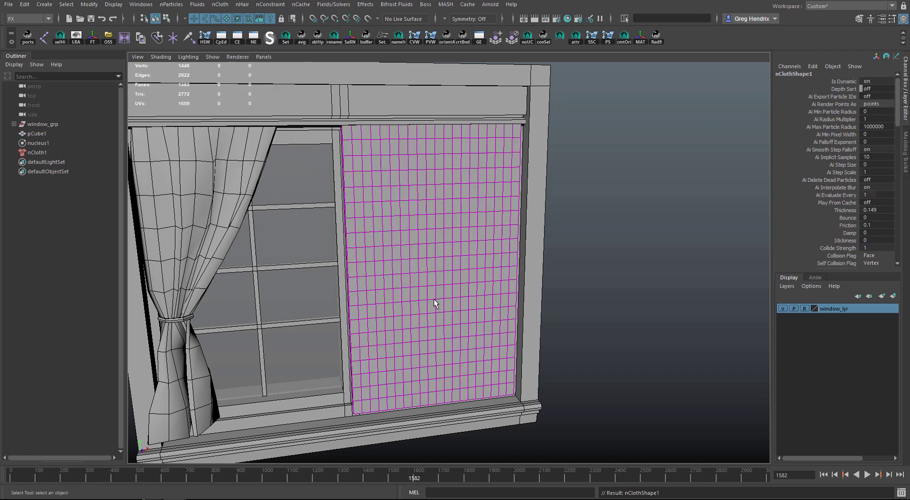
- Play the cloth simulation from frame 1, return to the first frame and deselect the cloth
scroll(532, 309, down, 1)
alt+middle_drag(517, 296, 504, 289)
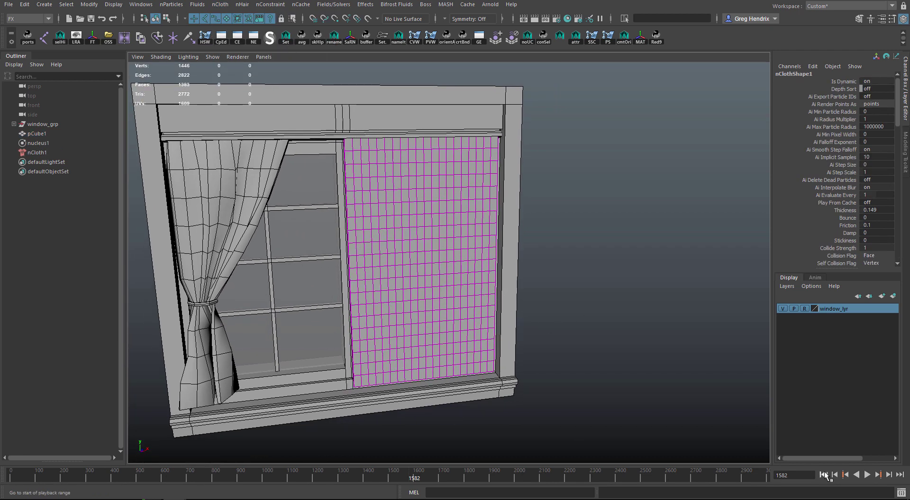
click(824, 476)
scroll(650, 382, up, 2)
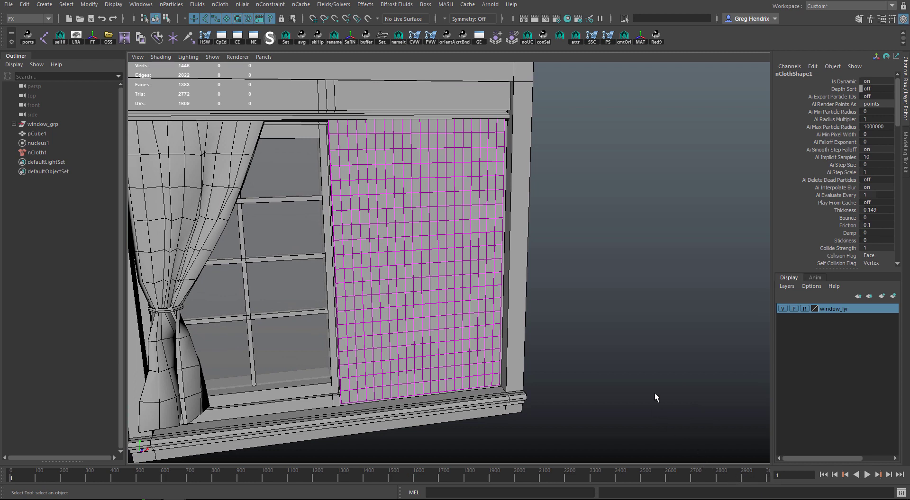
scroll(654, 393, up, 1)
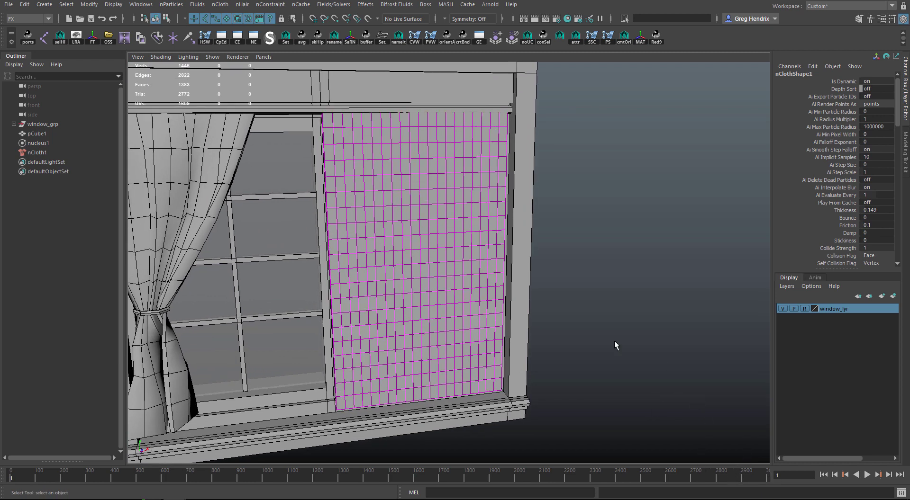
scroll(614, 342, up, 2)
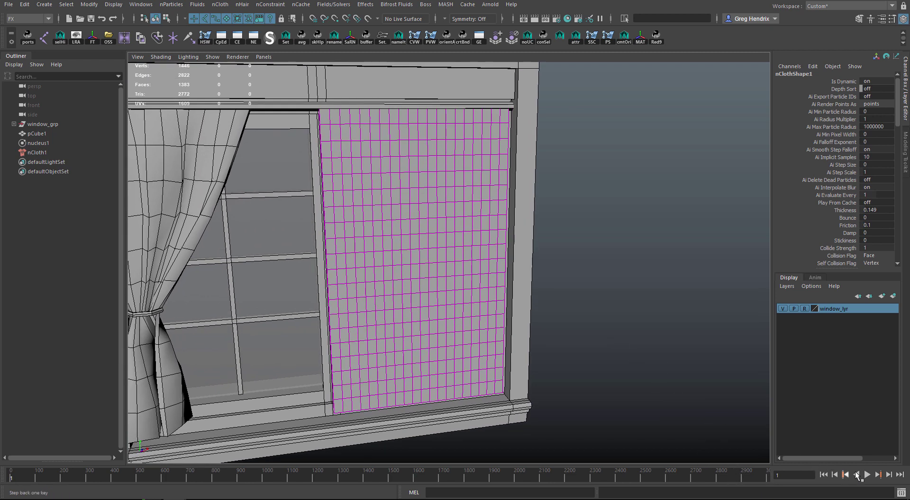
click(867, 474)
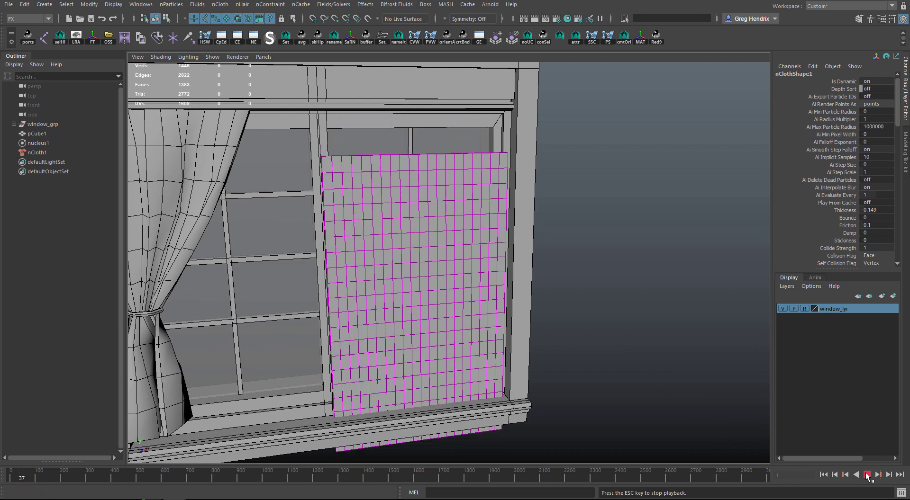
click(866, 474)
click(824, 475)
alt+drag(545, 322, 545, 327)
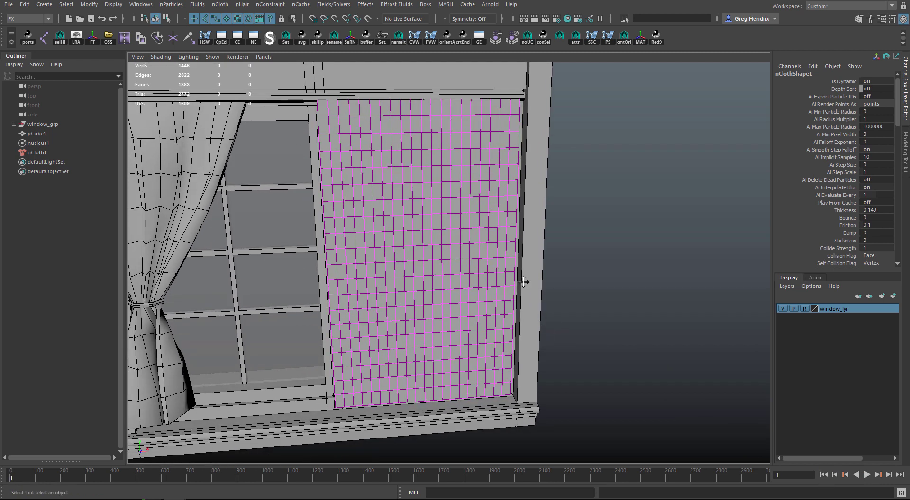
alt+middle_drag(476, 170, 472, 197)
alt+drag(472, 197, 564, 193)
click(585, 177)
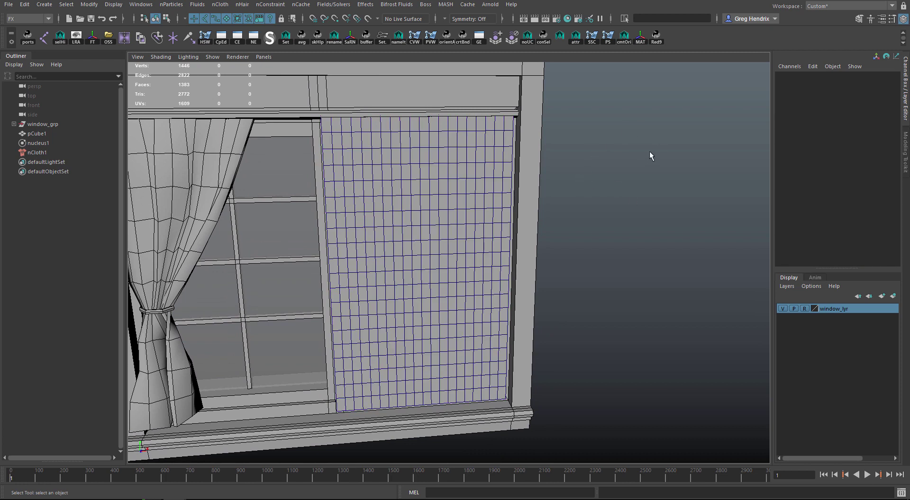
- Create a polygon cube and snap it to the panel's top edge at about 9.68, 14.78, 1.82
shift+right_click(646, 168)
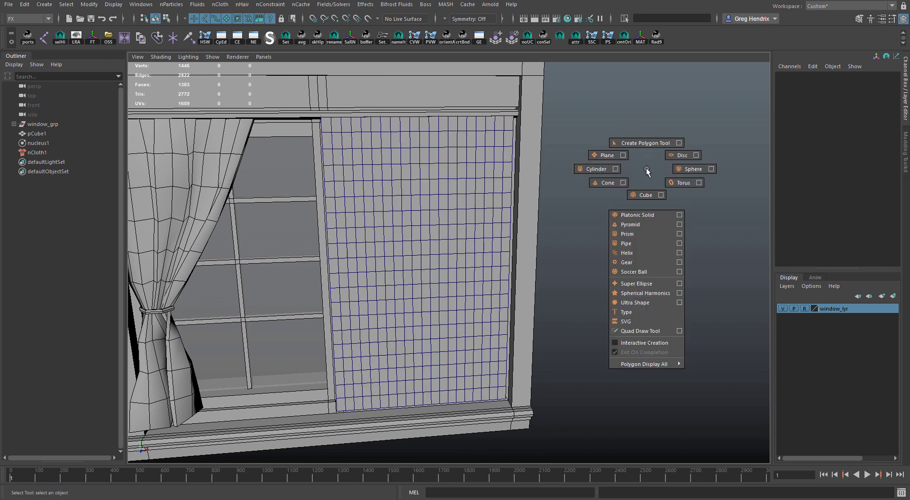
click(645, 195)
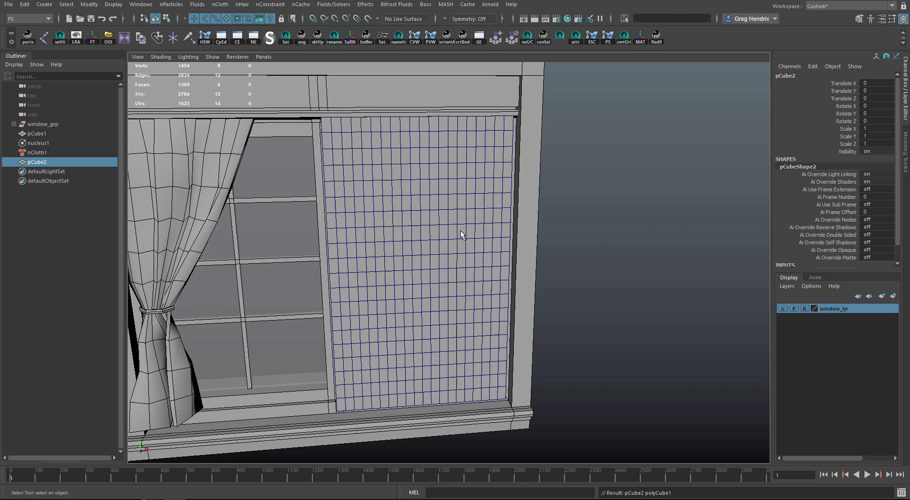
alt+drag(463, 235, 391, 308)
key(w)
key(v)
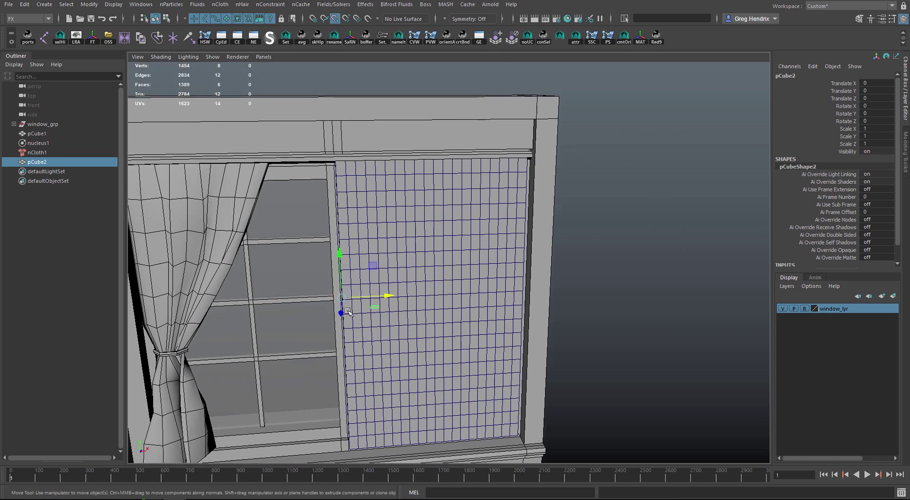
drag(340, 297, 436, 162)
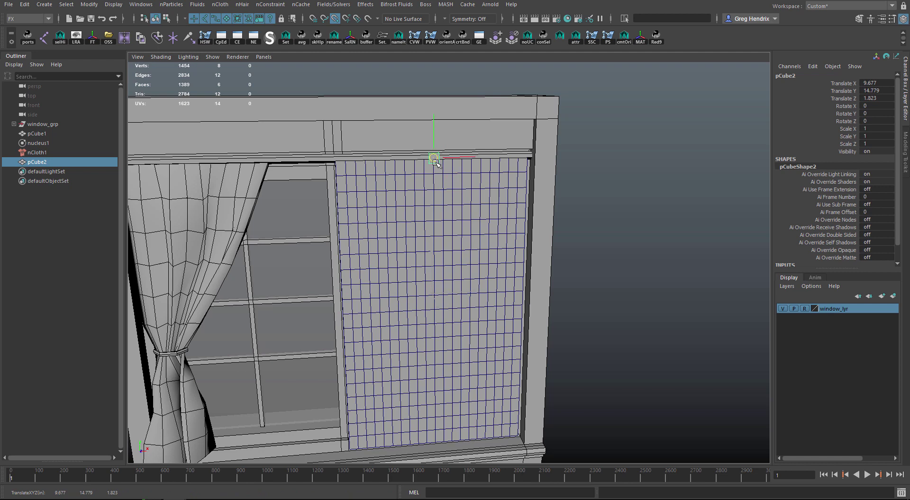
- Stretch the cube into a bar with an X scale of about 21.87 and shift it to about 1.62 in Z
alt+right_drag(451, 211, 458, 211)
key(r)
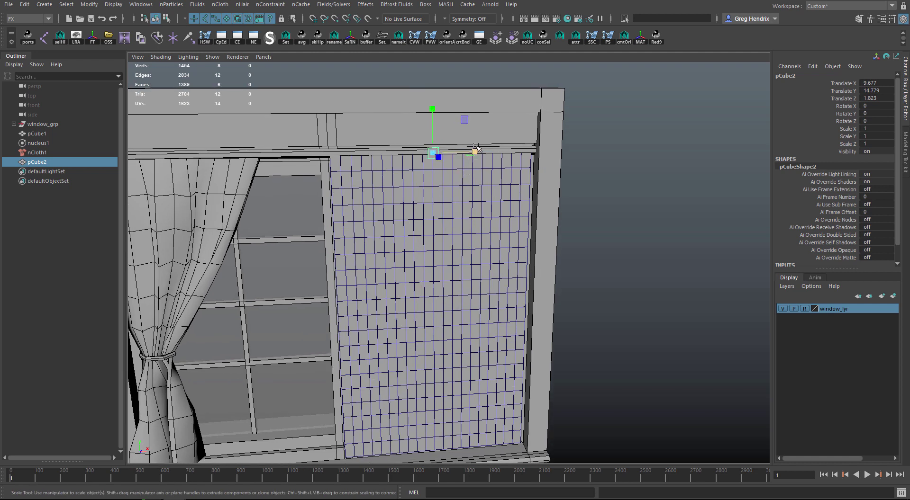
drag(477, 148, 603, 166)
alt+drag(346, 184, 415, 188)
key(f)
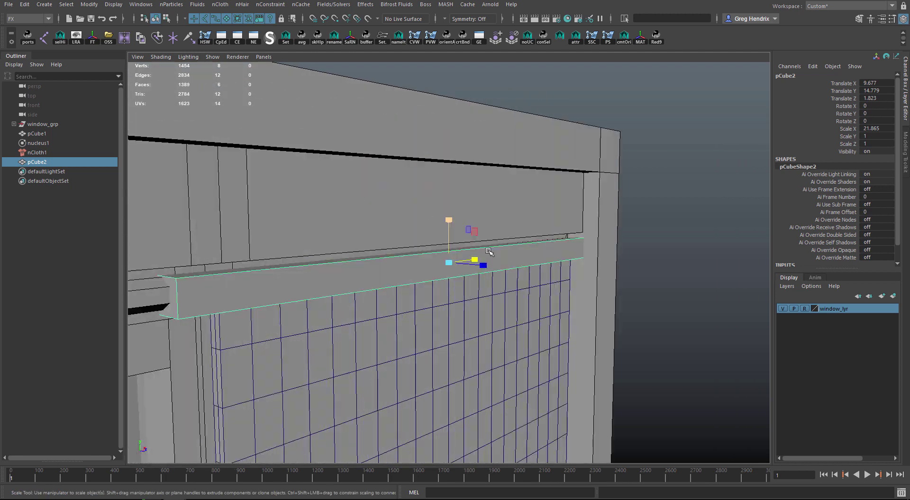
key(w)
mouse_move(489, 252)
alt+mouse_down()
mouse_move(455, 258)
mouse_move(451, 290)
mouse_move(476, 302)
mouse_move(469, 285)
mouse_move(484, 261)
mouse_move(493, 283)
mouse_move(402, 300)
alt+mouse_up()
key(4)
key(5)
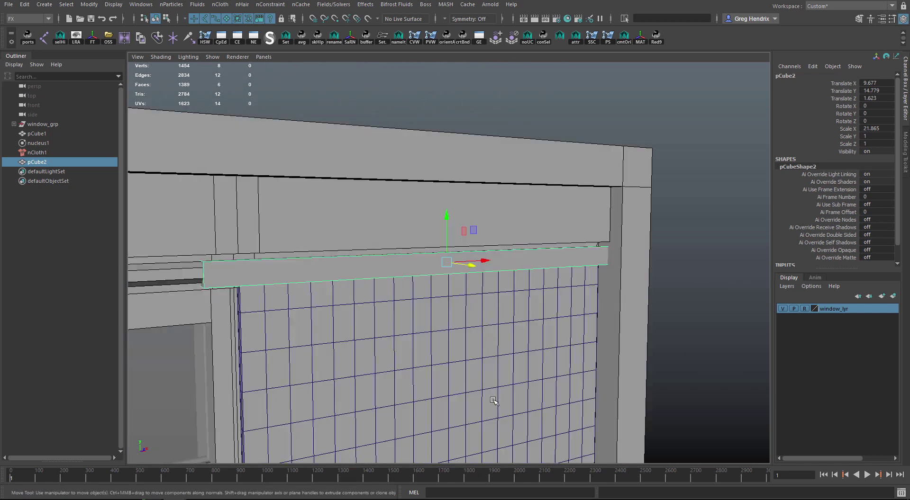
- Duplicate the top bar and lower the copy across the panel to about -4.38 in Y
alt+middle_drag(493, 400, 460, 287)
alt+right_drag(459, 286, 408, 310)
alt+middle_drag(407, 310, 387, 227)
alt+right_drag(387, 227, 380, 213)
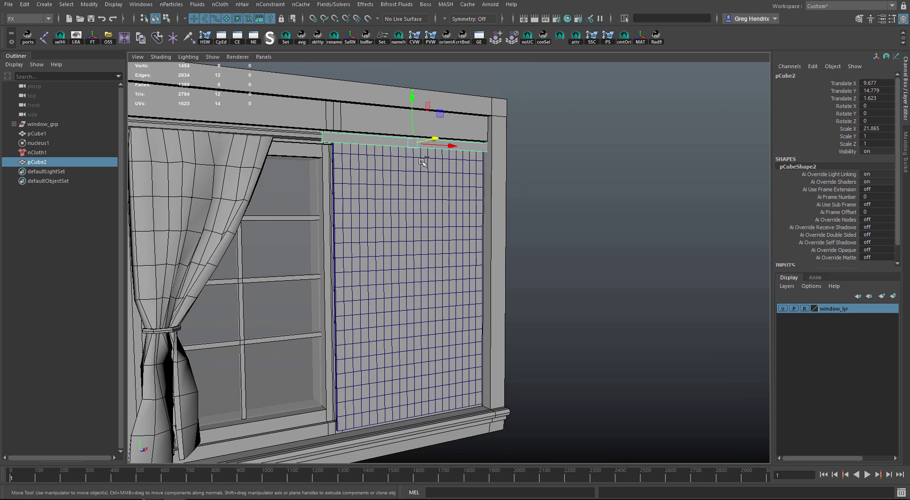
key(ctrl+d)
key(v)
drag(413, 106, 415, 310)
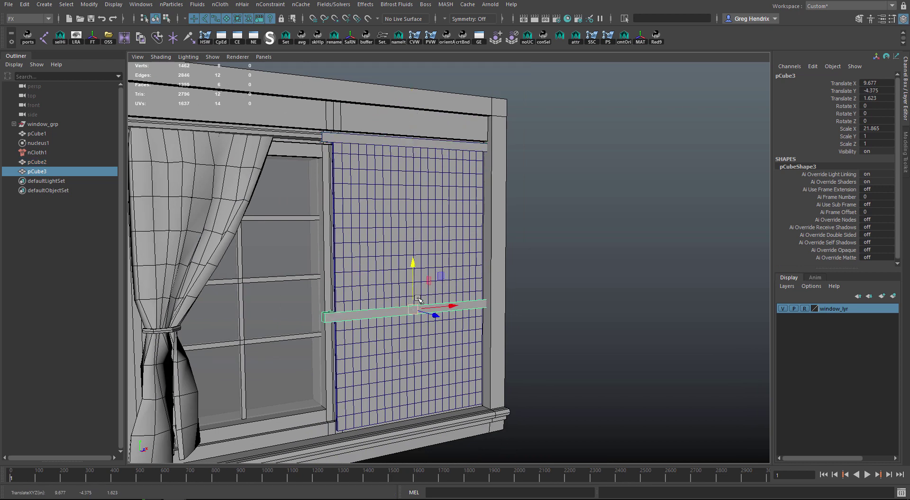
- Duplicate the middle bar and lower the copy to the panel's bottom edge, at about -17.14 in Y
key(ctrl+d)
drag(413, 322, 417, 415)
alt+drag(442, 323, 427, 329)
key(q)
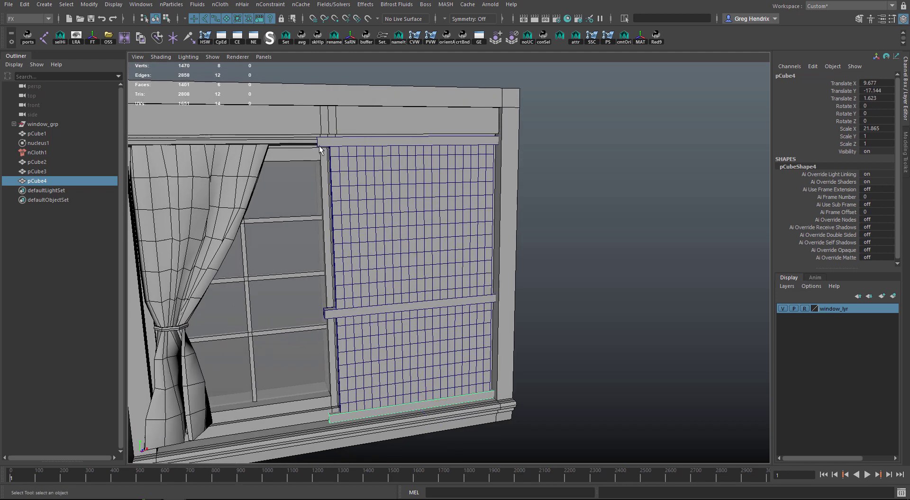
- Freeze the transformations of all three bars together and deselect them
click(328, 143)
shift+click(326, 317)
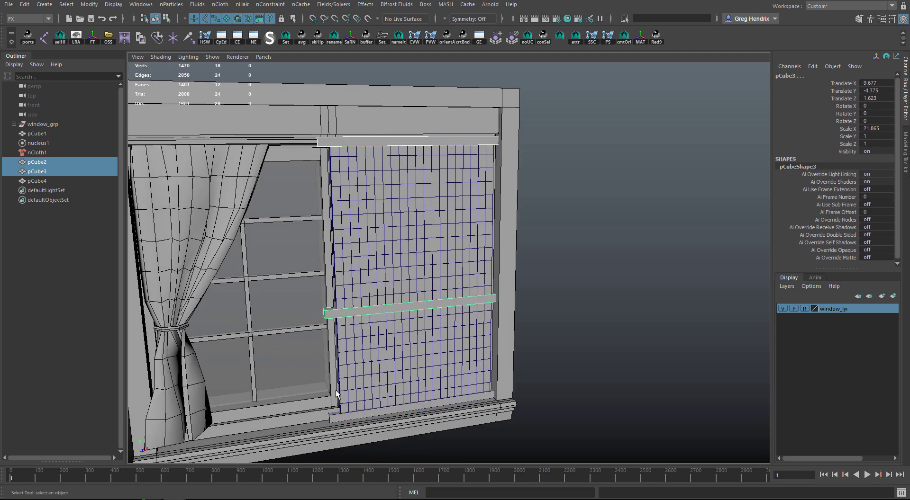
shift+click(339, 416)
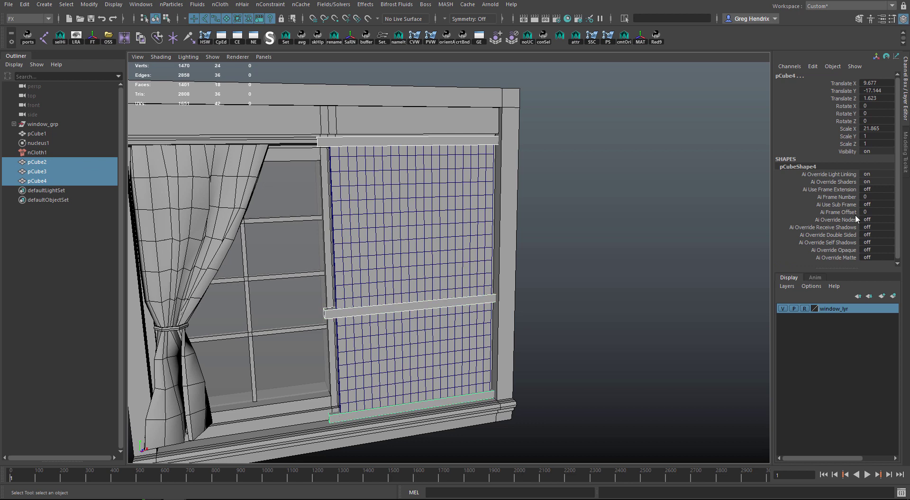
click(89, 4)
click(118, 43)
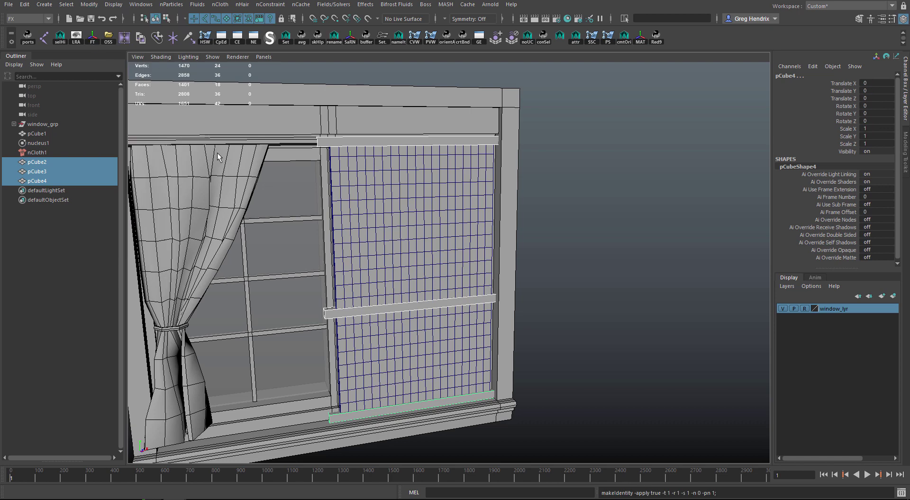
click(570, 178)
- Attach the panel's top row of vertices to the top bar with a Point to Surface constraint
alt+drag(498, 211, 386, 209)
alt+right_drag(386, 209, 334, 177)
alt+middle_drag(354, 154, 358, 252)
alt+drag(358, 252, 303, 214)
key(4)
drag(227, 125, 543, 217)
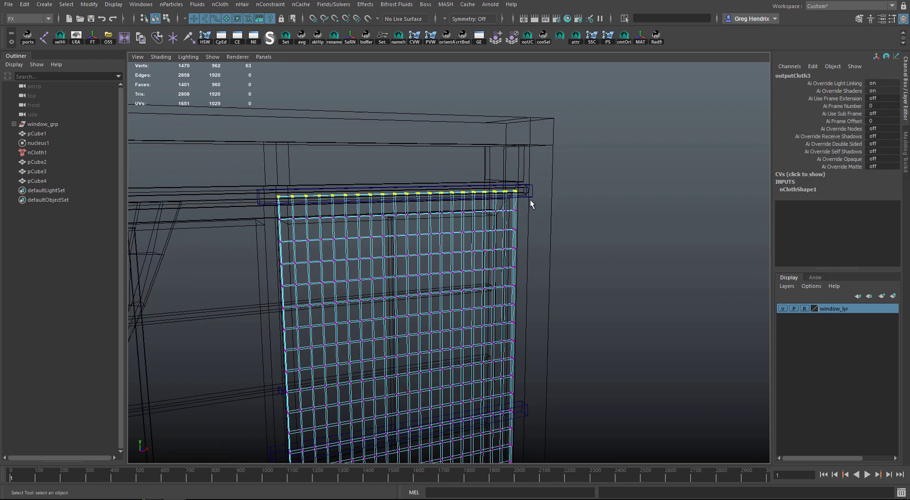
shift+click(538, 192)
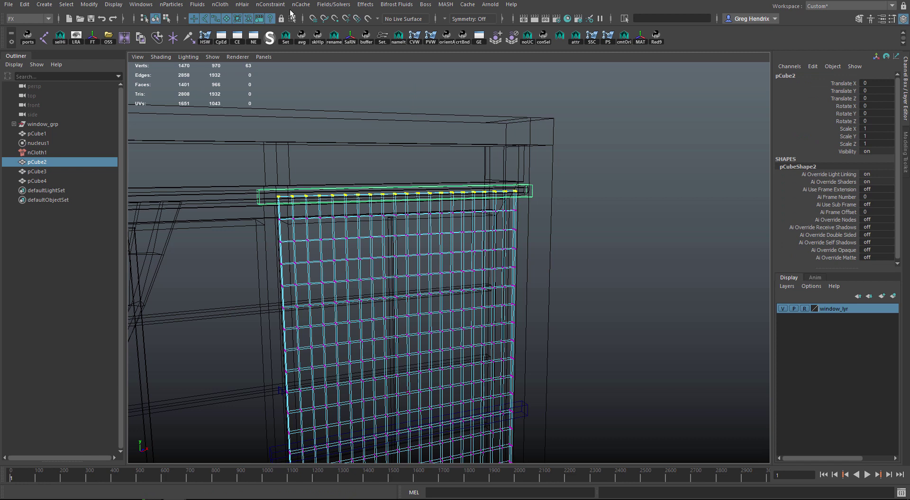
click(270, 4)
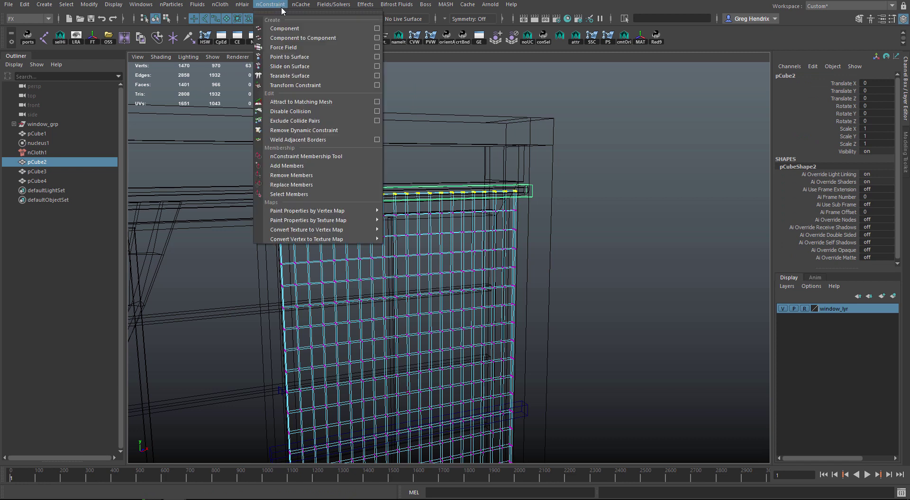
click(319, 55)
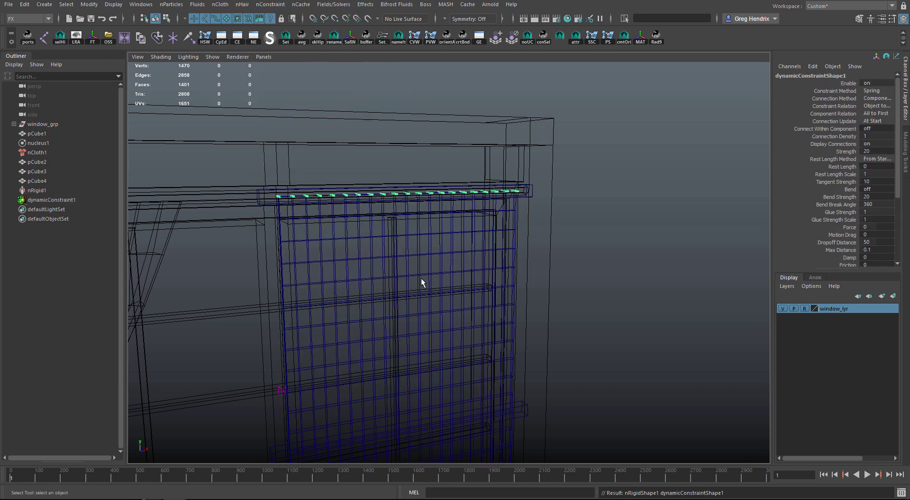
- Attach the row of panel vertices behind the middle bar to that bar with a Point to Surface constraint
alt+drag(421, 282, 260, 120)
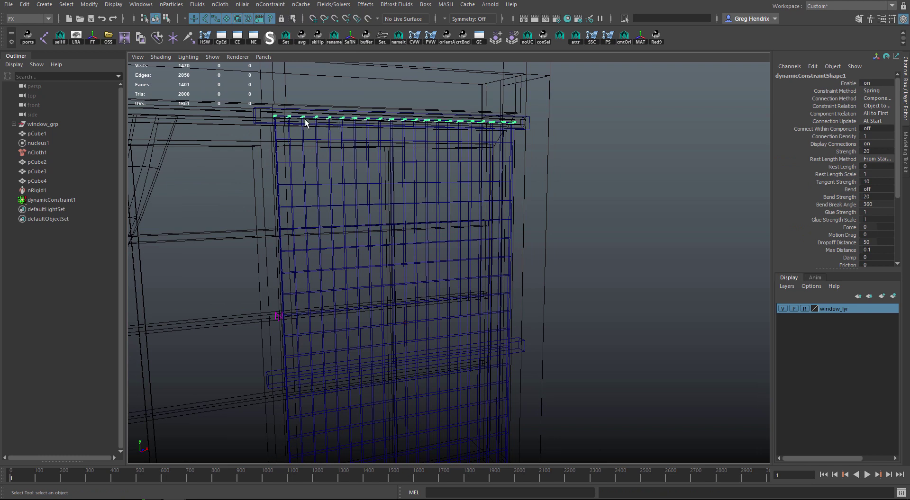
alt+drag(355, 309, 316, 251)
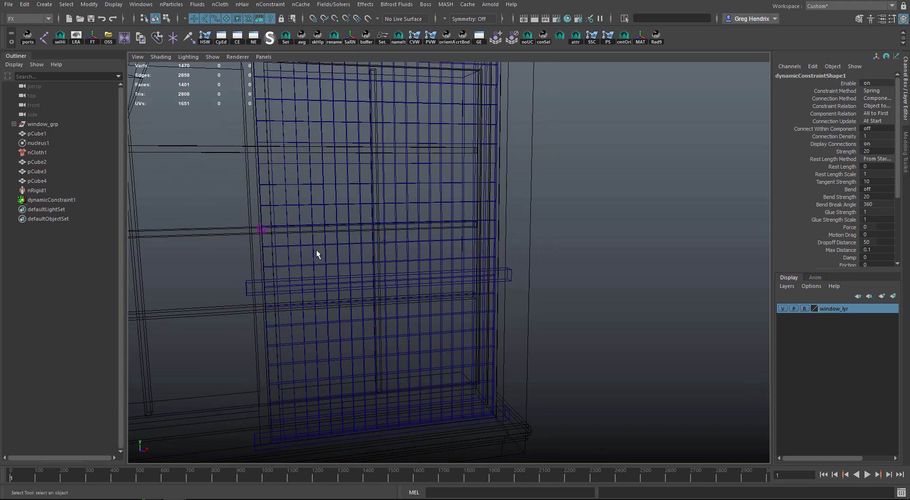
key(5)
click(343, 258)
key(F9)
key(4)
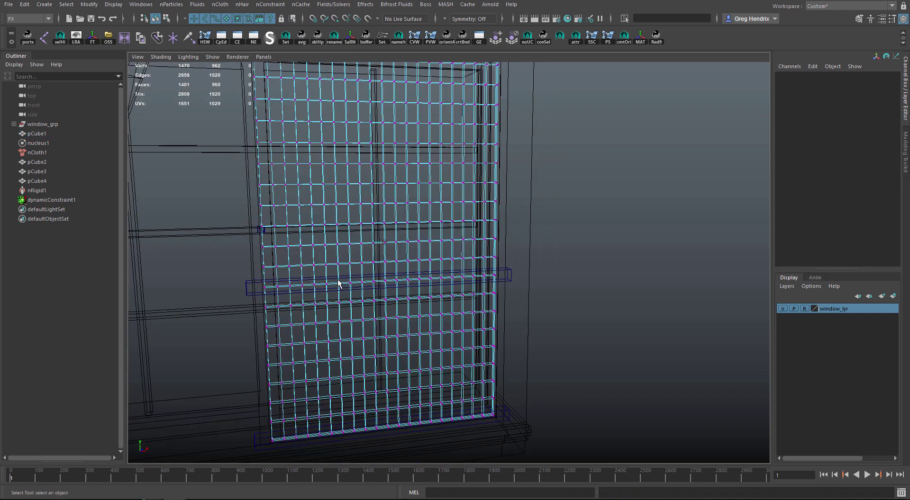
alt+drag(338, 284, 527, 289)
click(270, 5)
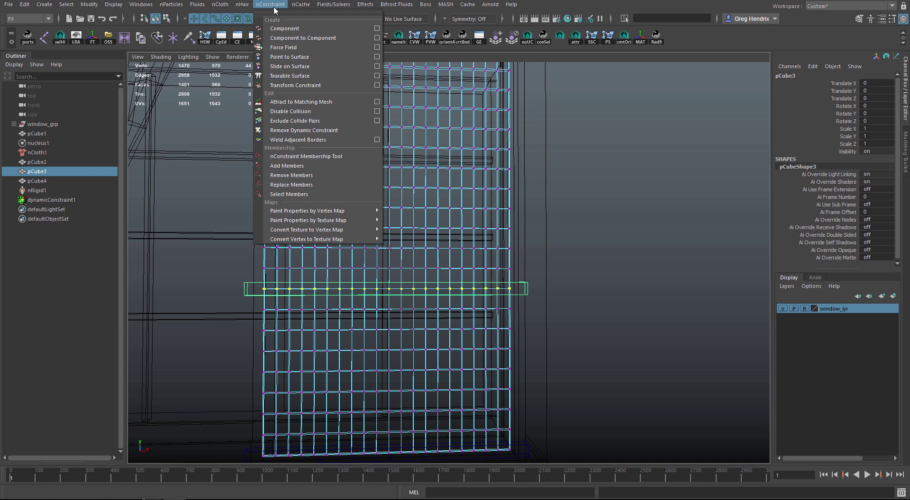
click(300, 58)
- Attach the panel's bottom row of vertices to the bottom bar with a Point to Surface constraint, then return to shaded display
alt+middle_drag(402, 307, 384, 206)
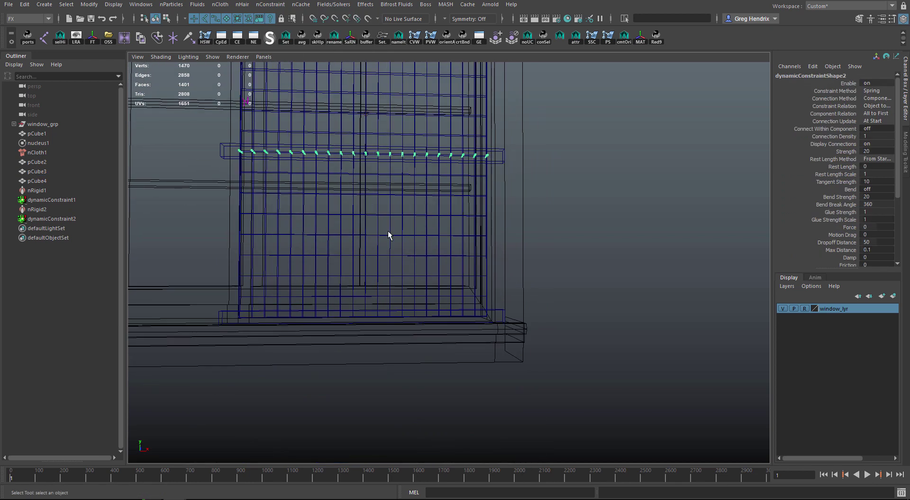
key(5)
right_drag(386, 247, 325, 241)
key(4)
drag(206, 327, 524, 312)
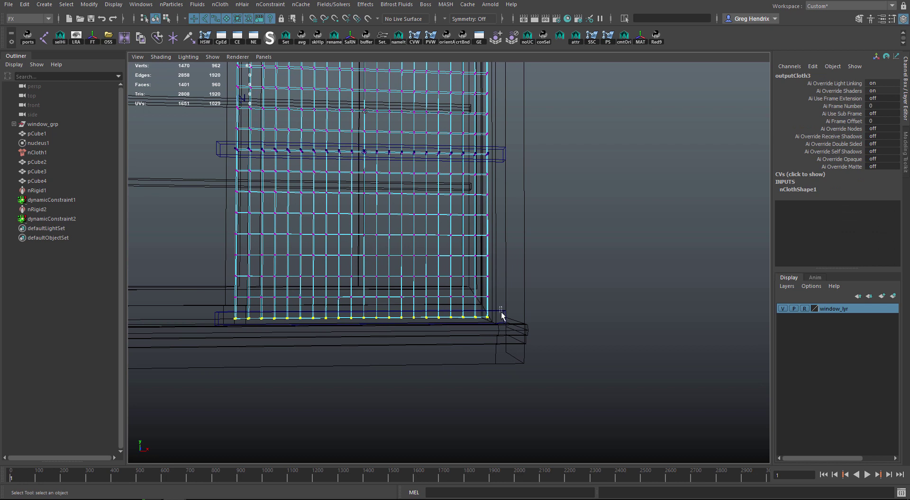
shift+click(501, 315)
key(g)
alt+middle_drag(419, 239, 430, 383)
alt+right_drag(429, 384, 402, 372)
mouse_move(426, 230)
alt+mouse_down()
mouse_move(431, 238)
mouse_move(613, 175)
alt+mouse_up()
click(613, 175)
key(5)
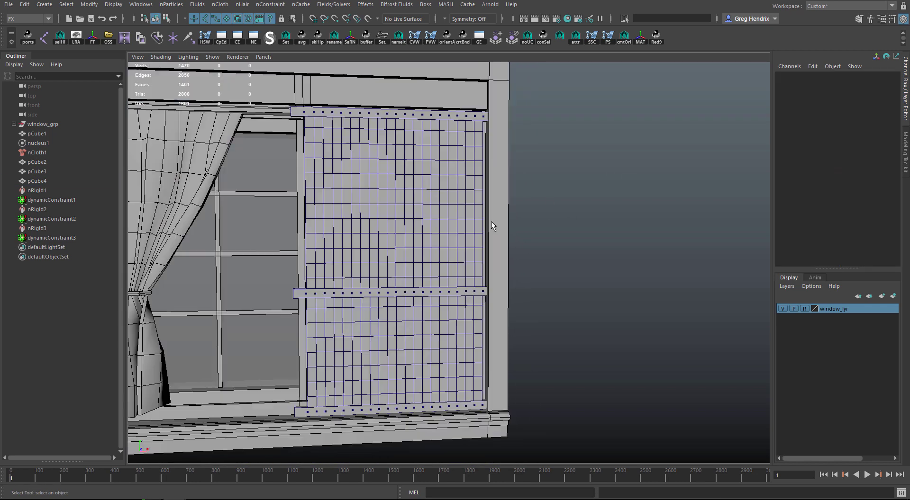
- Set the panel's nCloth Self Collision Flag to Full Surface and its Self Collide Width Scale to 0.01
click(395, 183)
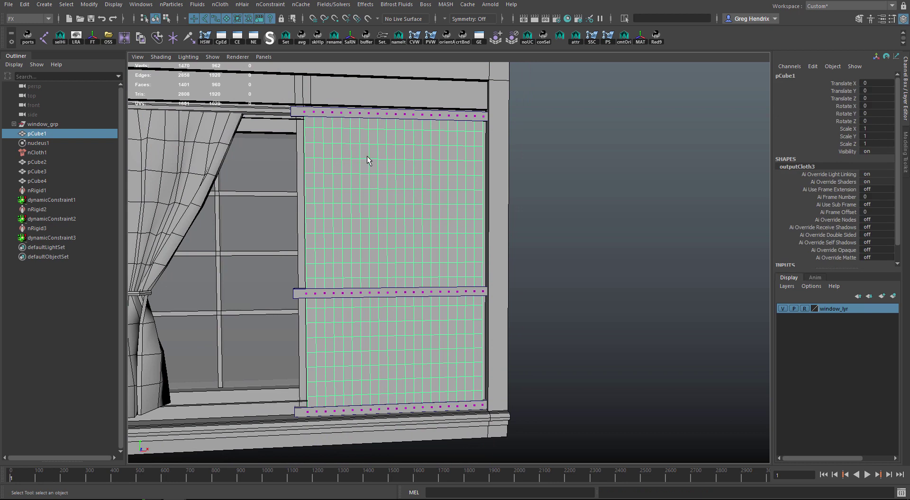
key(ctrl+a)
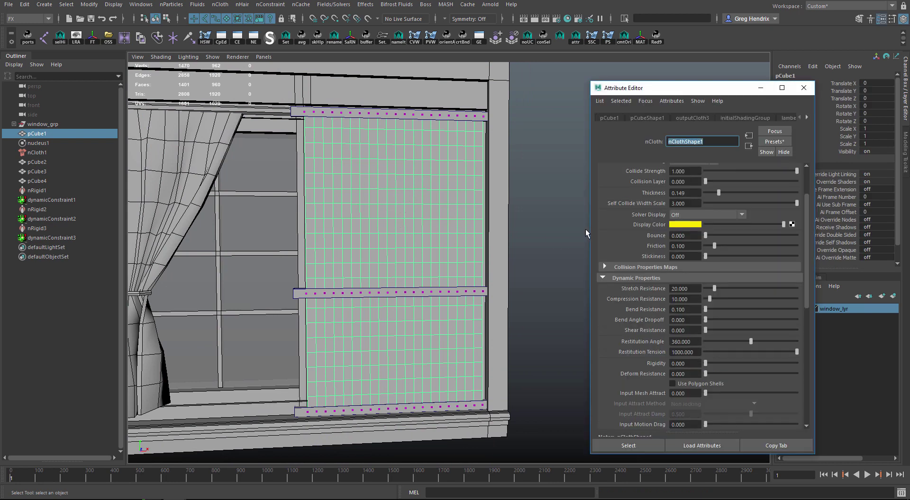
click(807, 117)
click(808, 117)
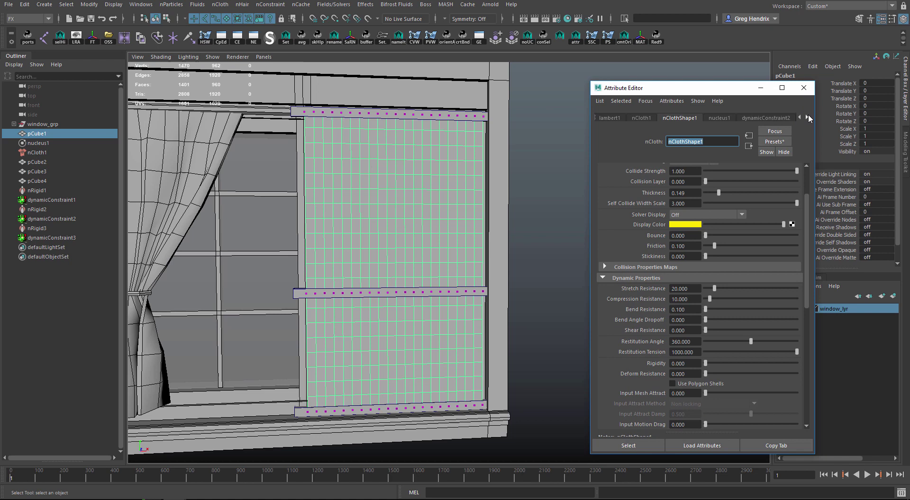
click(807, 117)
click(799, 117)
click(799, 117)
click(800, 117)
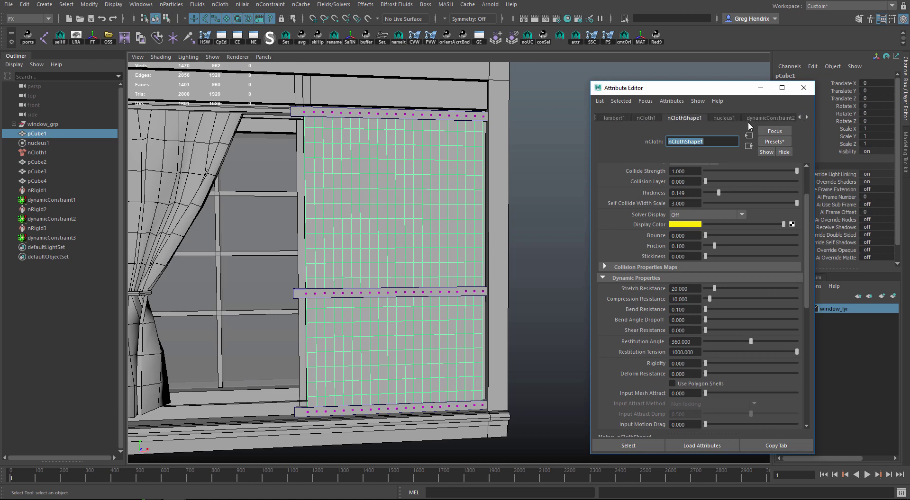
scroll(702, 180, up, 3)
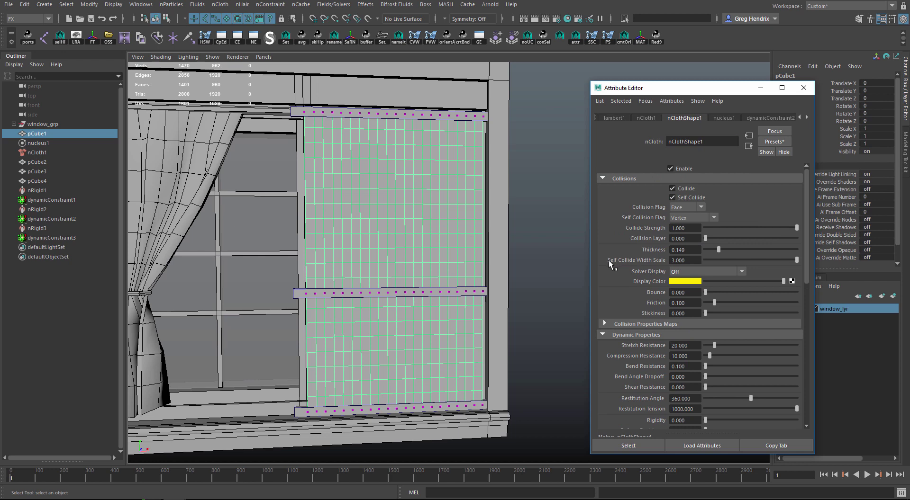
click(689, 217)
click(681, 256)
drag(695, 262, 629, 258)
text(0.01)
key(Return)
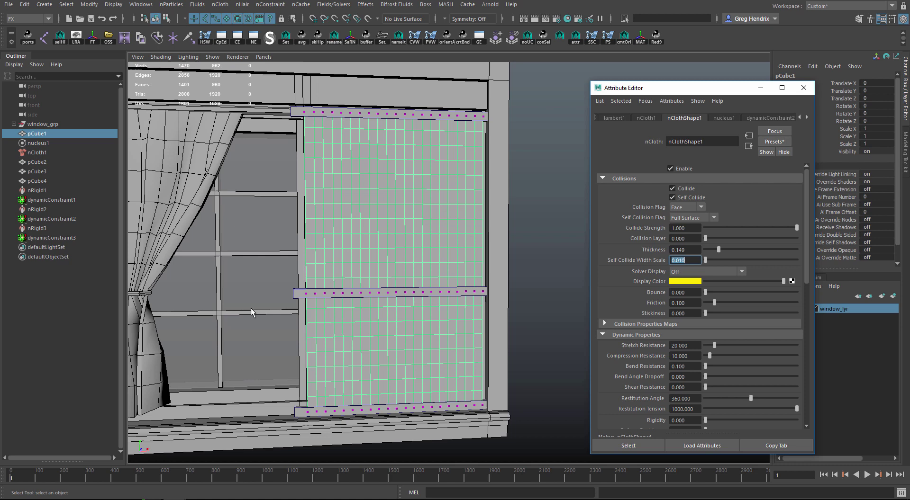
- Set the panel's nCloth Bend Resistance to 0.01 in its Dynamic Properties
alt+drag(252, 311, 309, 314)
alt+middle_drag(308, 315, 337, 293)
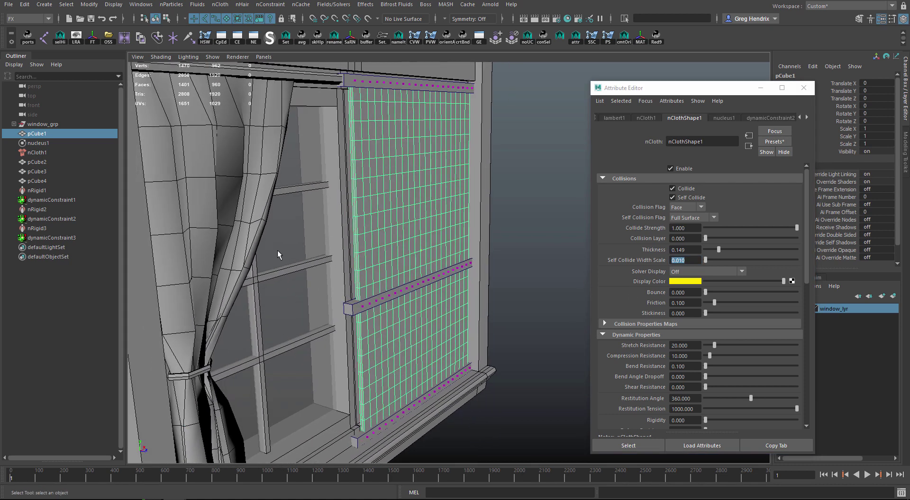
alt+drag(277, 255, 507, 281)
scroll(662, 271, down, 2)
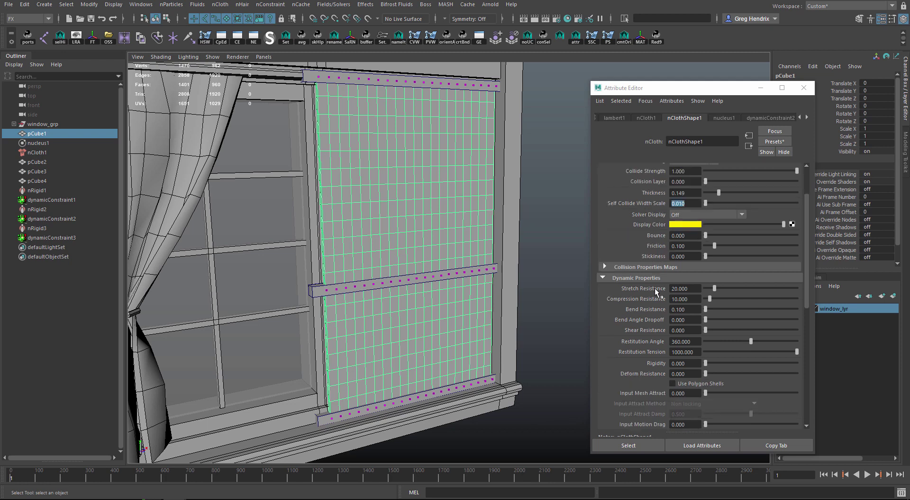
scroll(673, 280, up, 1)
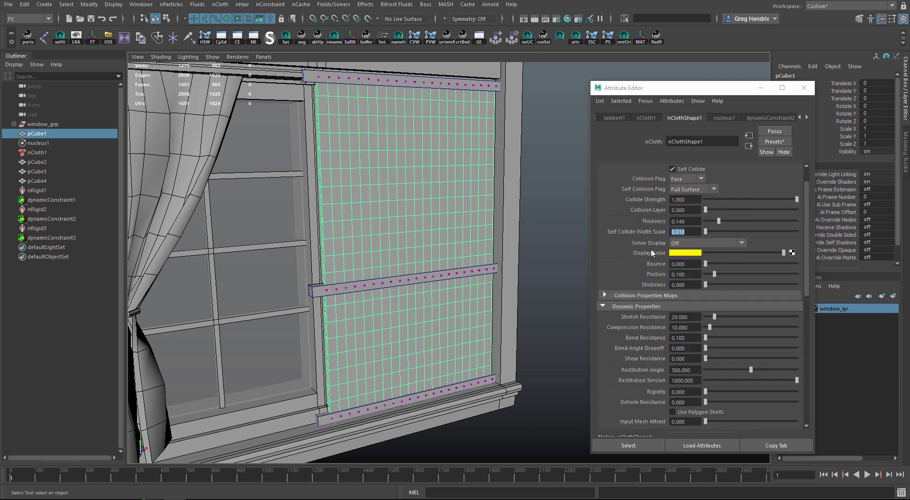
scroll(650, 256, down, 2)
scroll(649, 269, up, 2)
scroll(666, 240, down, 2)
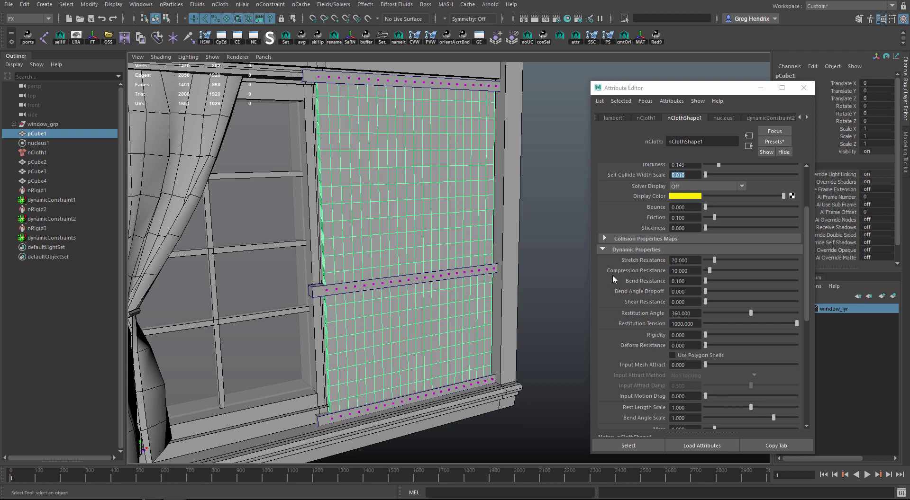
double_click(687, 279)
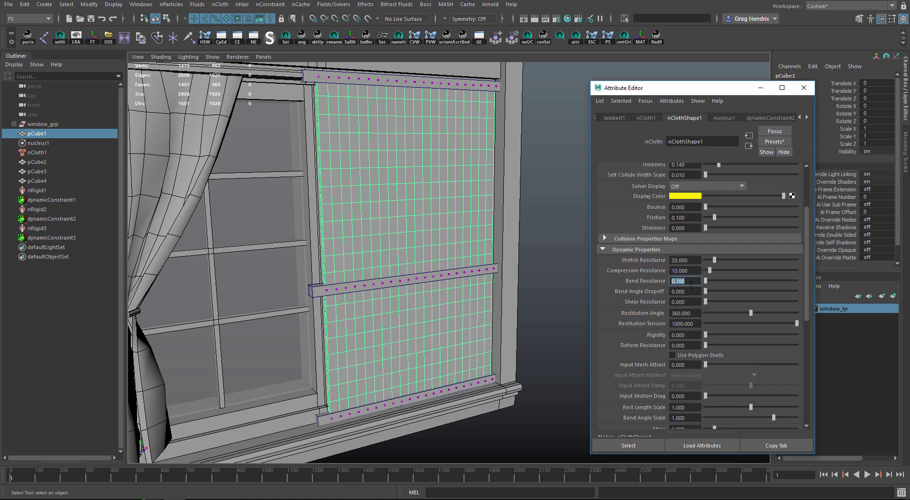
text(0.01)
key(Return)
- Add the Interactive Playback command from Fields/Solvers to the current shelf
alt+drag(334, 219, 367, 218)
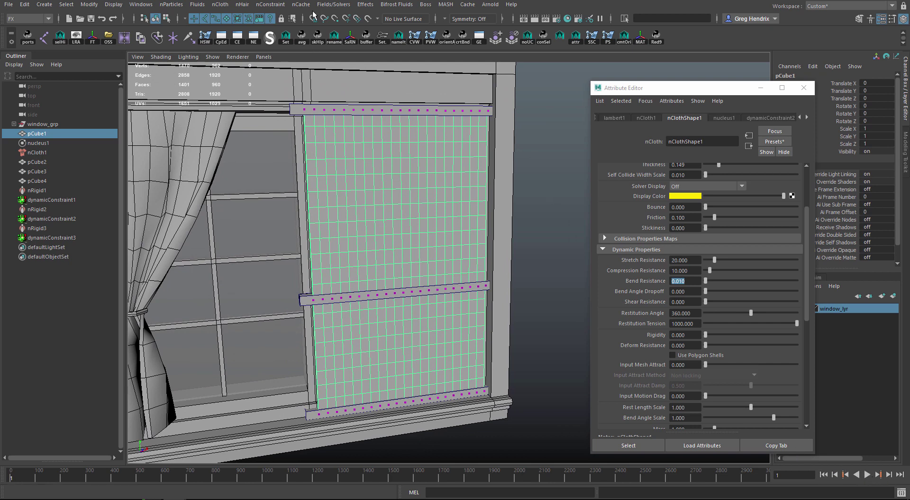
click(333, 4)
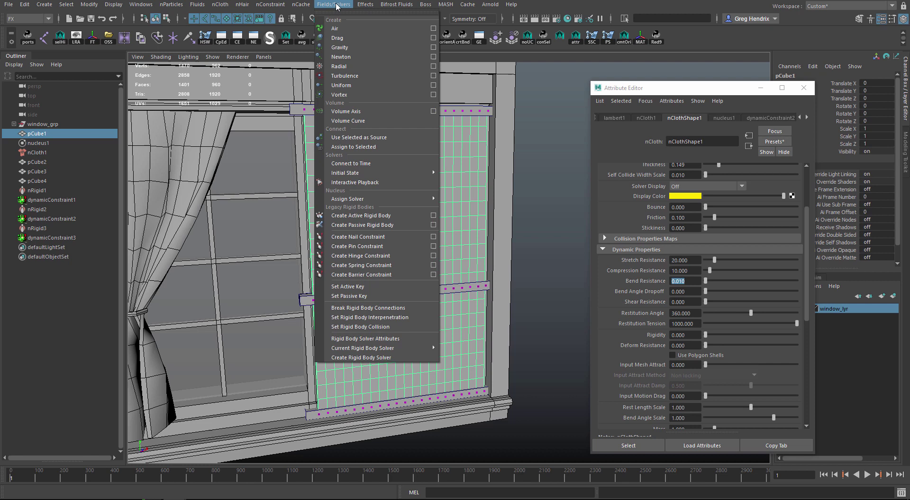
ctrl+shift+click(372, 183)
alt+drag(535, 217, 548, 212)
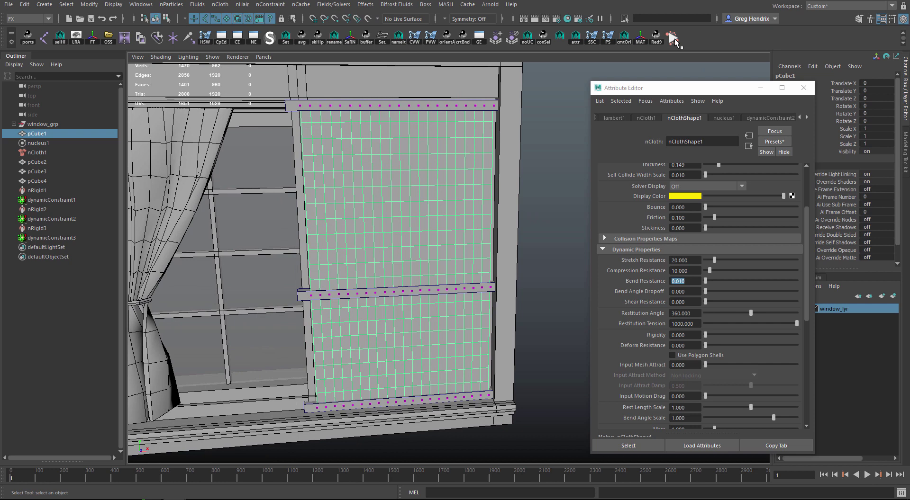
- Turn off Auto Load Selected Attributes in the Attribute Editor and test it by selecting and deselecting the top bar
click(600, 101)
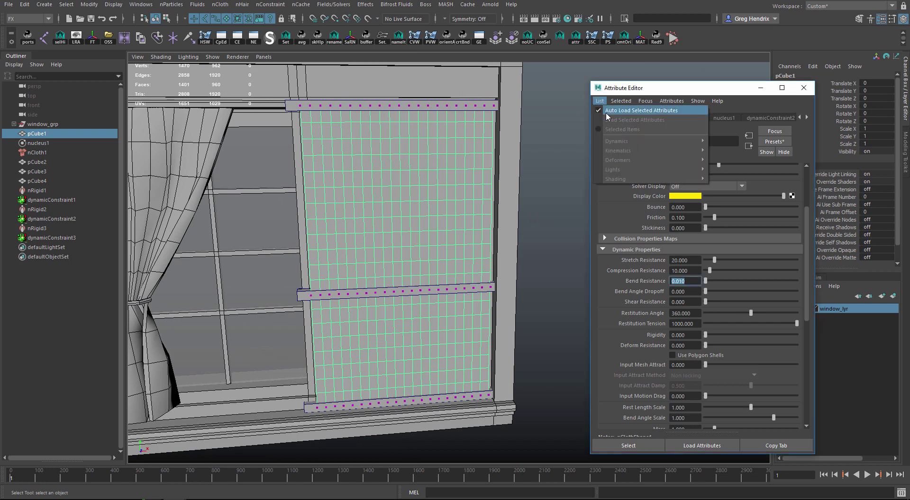
click(613, 89)
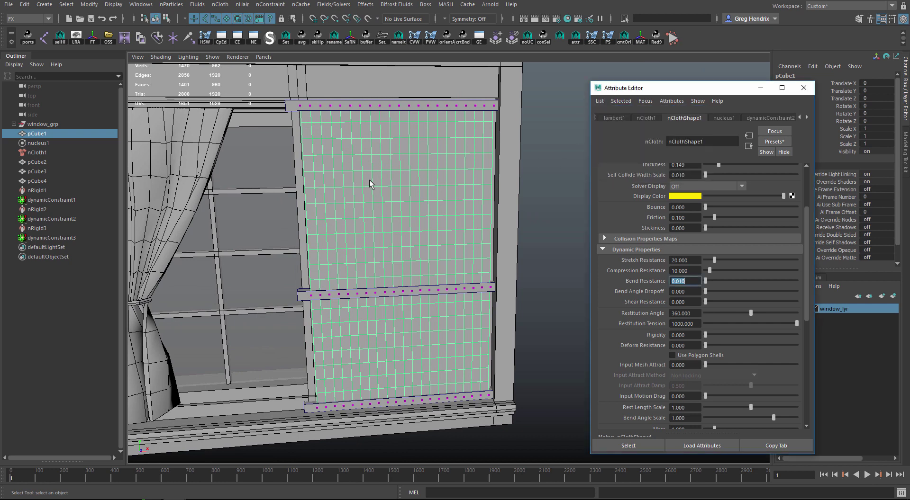
click(600, 102)
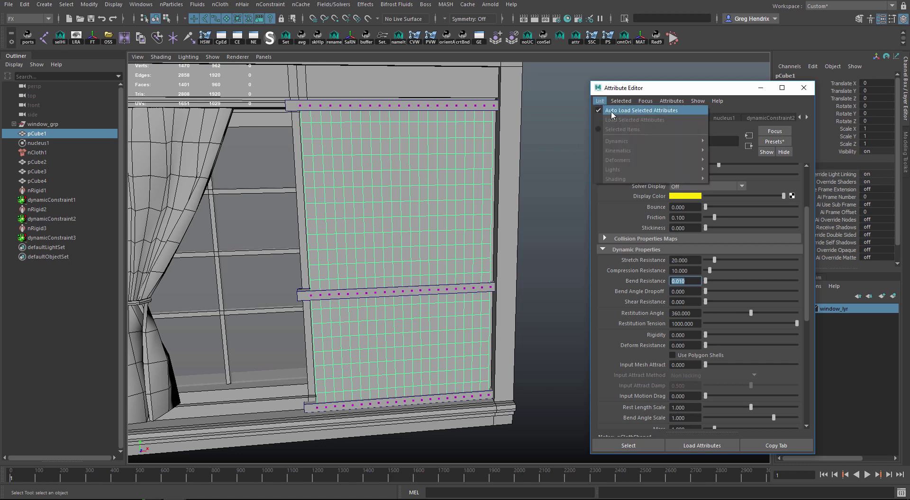
click(611, 113)
alt+right_drag(487, 216, 496, 219)
click(508, 228)
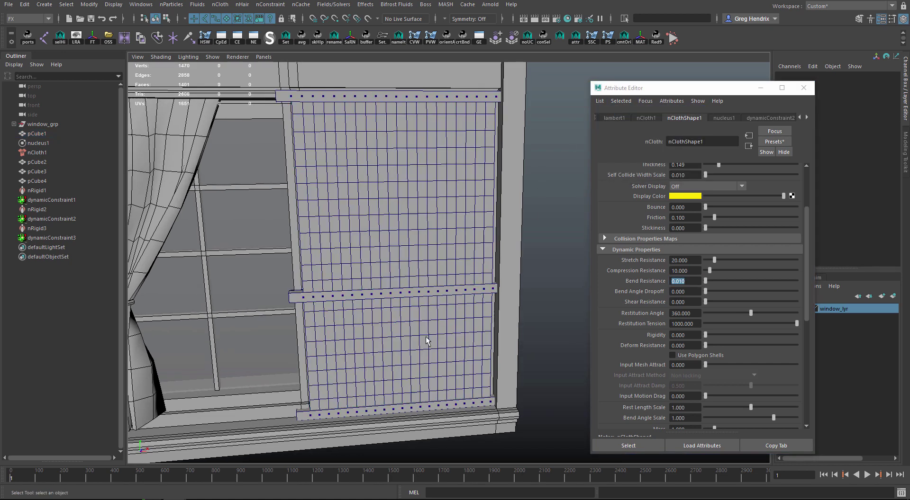
click(403, 321)
click(502, 191)
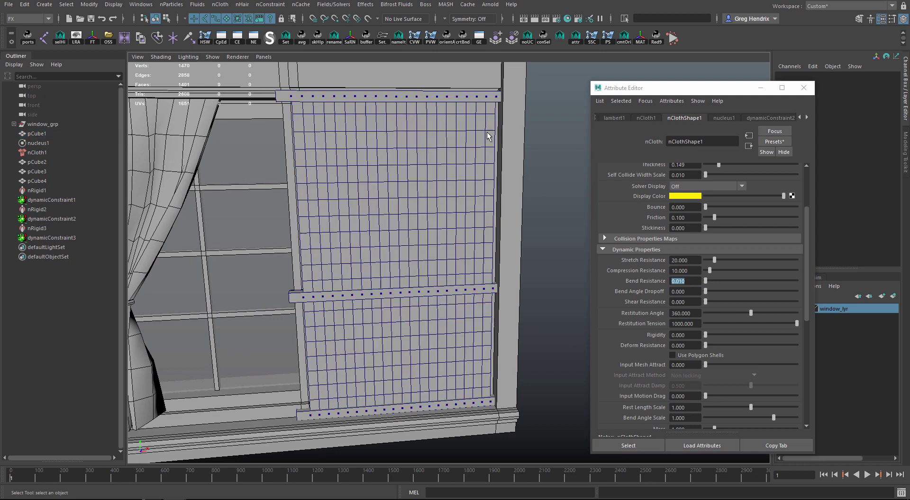
click(461, 95)
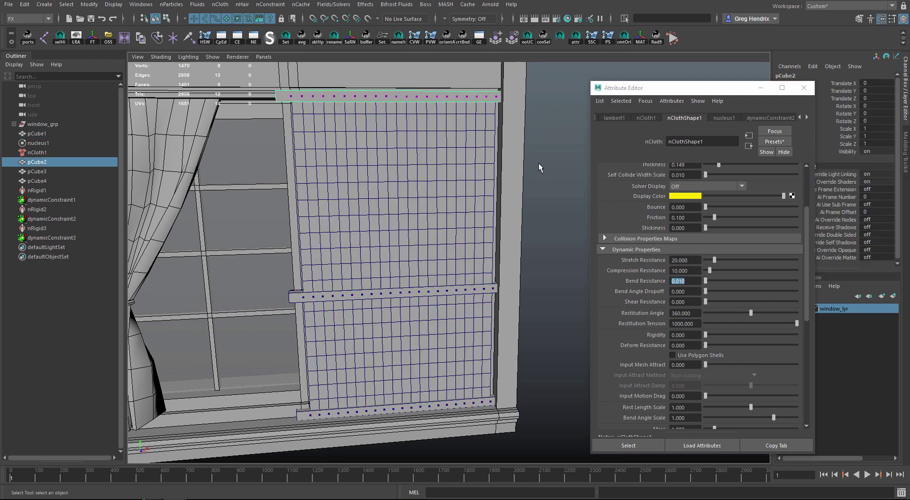
click(589, 284)
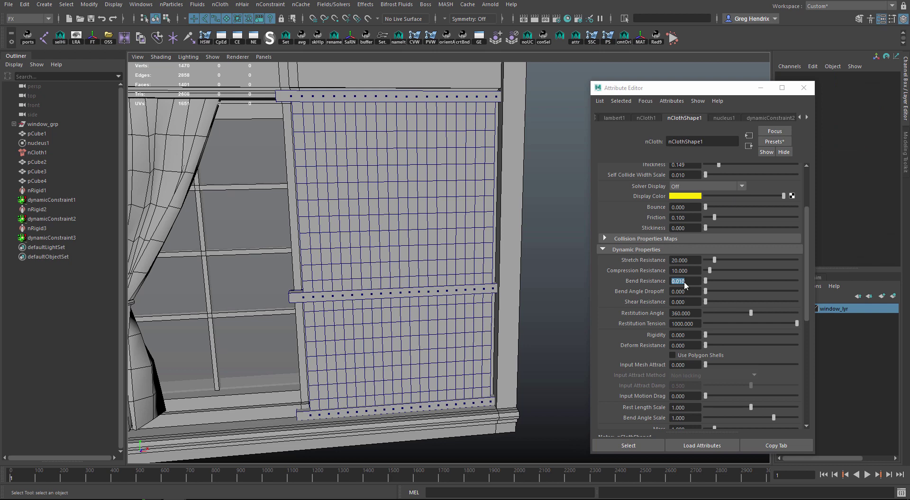
- Start Interactive Playback and scale the middle bar down to about 0.855 in X
mouse_move(441, 269)
alt+right_down()
mouse_move(456, 271)
mouse_move(445, 272)
alt+right_up()
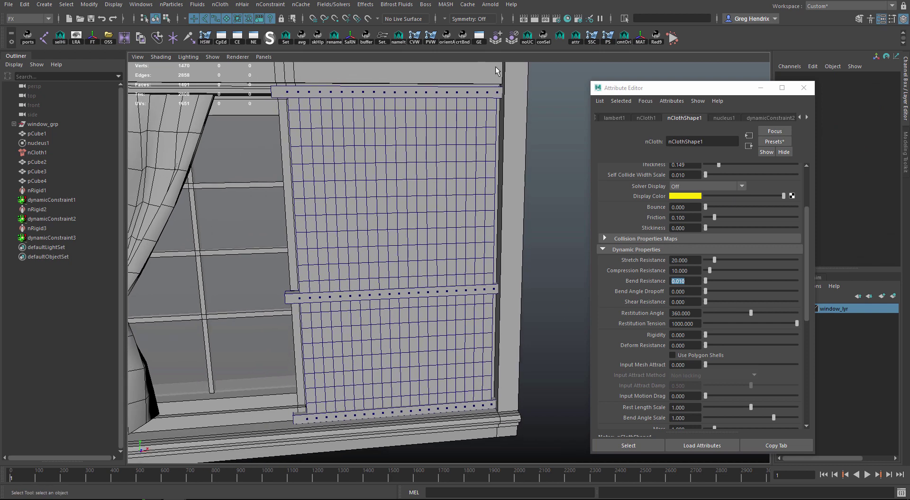
click(672, 37)
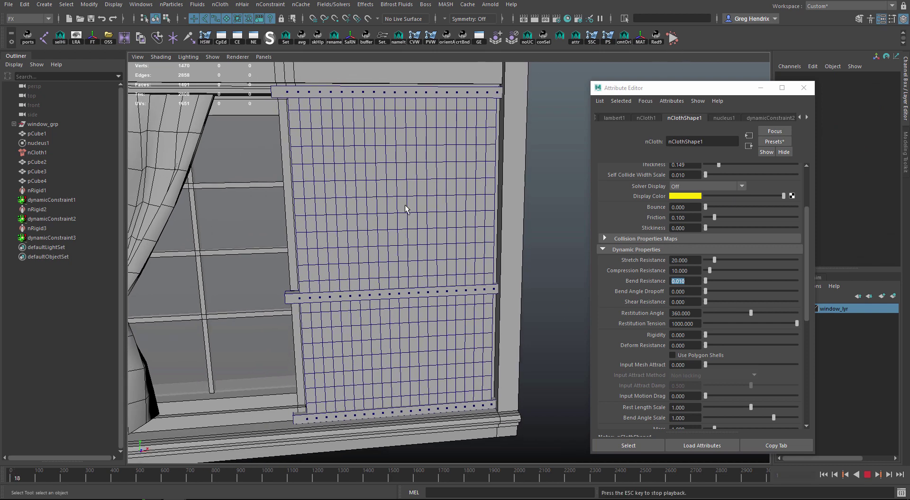
alt+drag(437, 277, 415, 249)
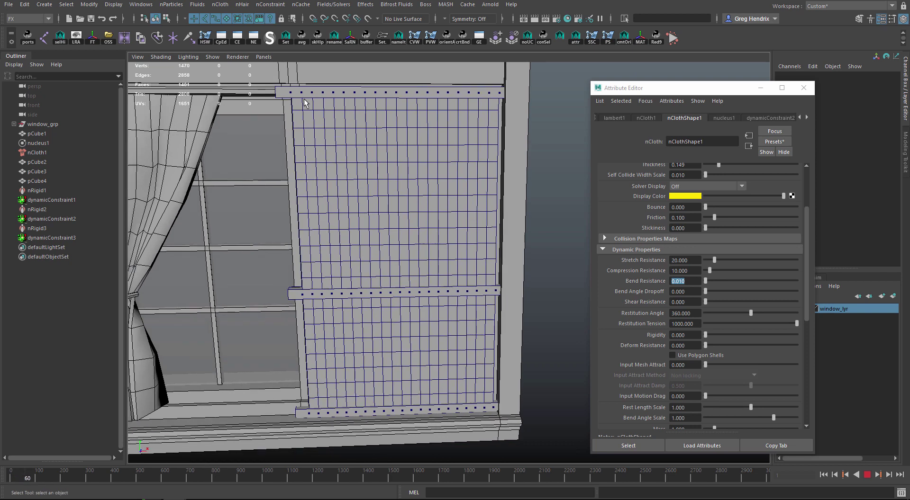
click(290, 291)
key(r)
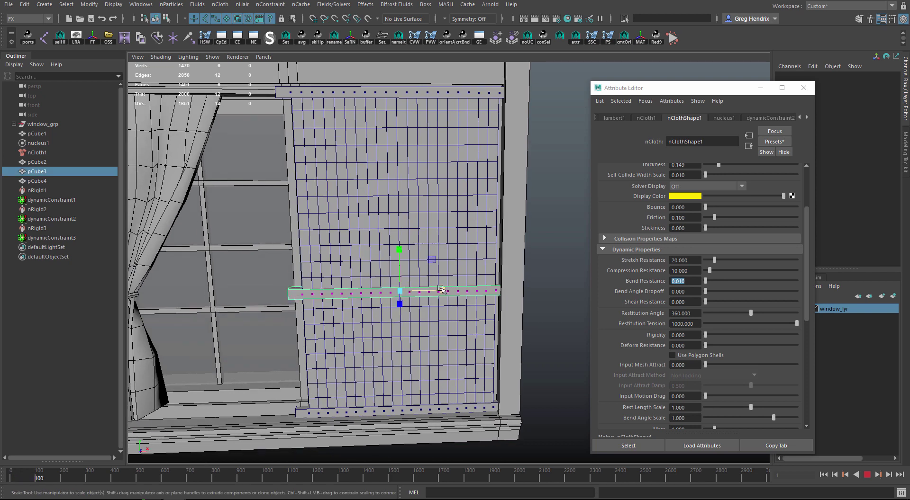
drag(441, 290, 397, 291)
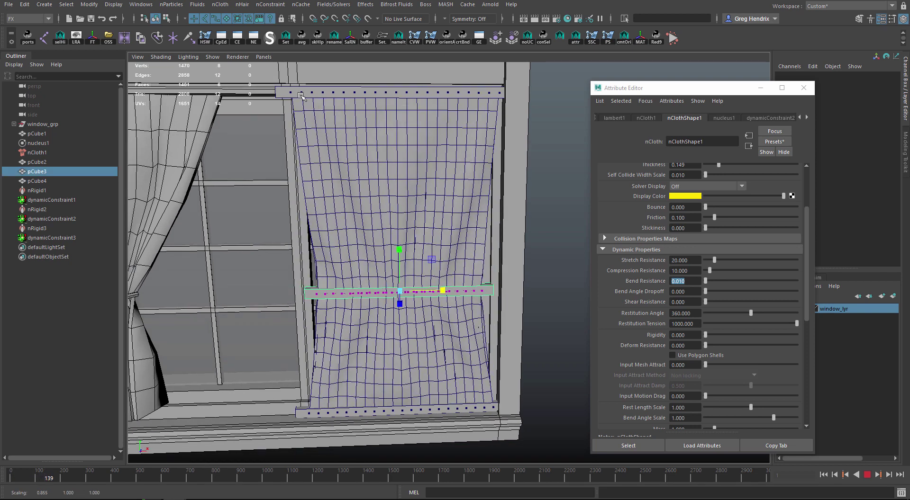
- While the simulation plays, scale the top bar to about 0.529 in X and move it toward the window's right side, to about 3.456 in X
click(318, 96)
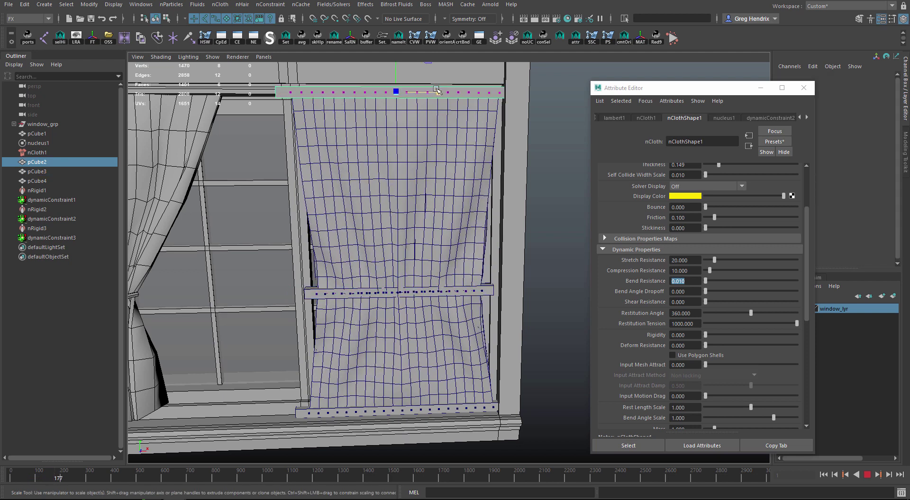
mouse_move(440, 91)
mouse_down()
mouse_move(420, 94)
mouse_move(436, 94)
mouse_up()
key(w)
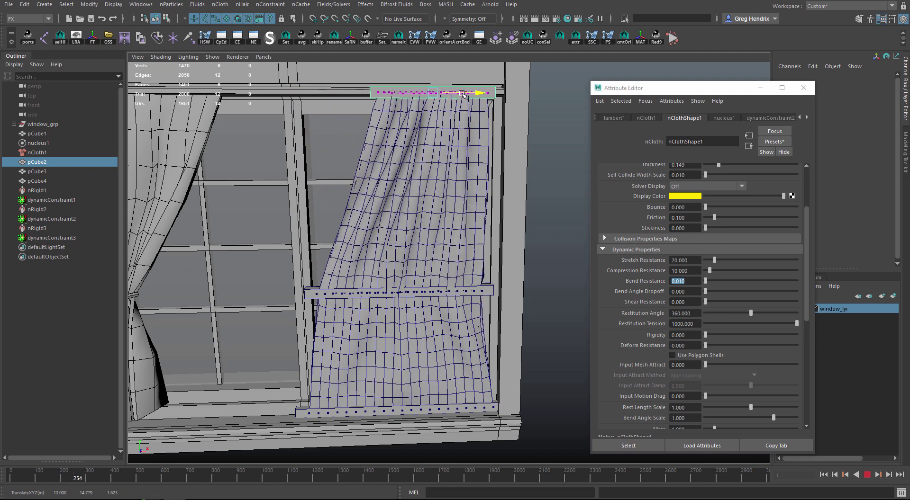
- Scale the bottom bar to about 0.452 in X and move it right to about 4.816 in Translate X
click(303, 415)
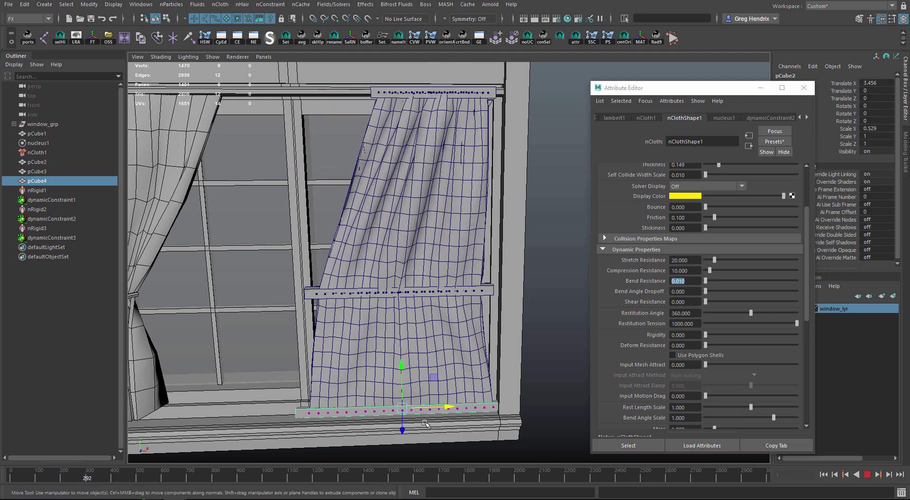
key(r)
drag(444, 408, 425, 409)
key(w)
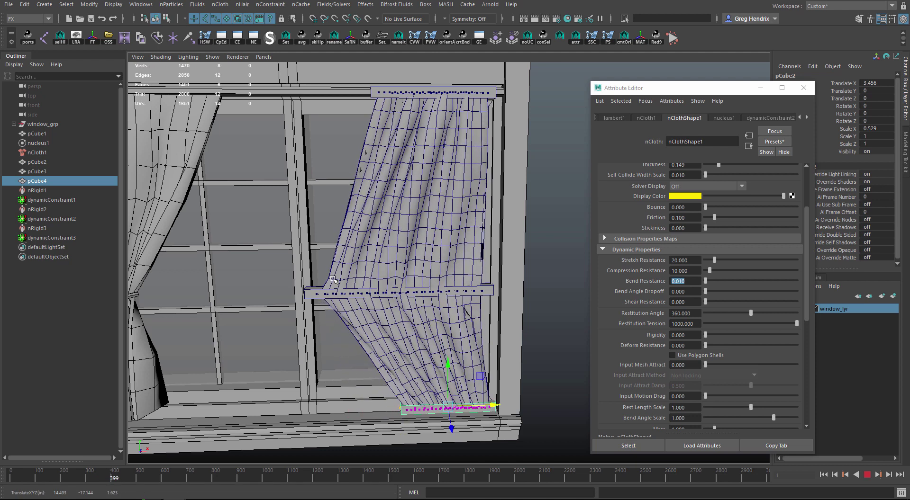
- Cinch the curtain at the middle bar by scaling the bar to about 0.115 in X and moving it right to about 7.432 in X
click(307, 293)
key(r)
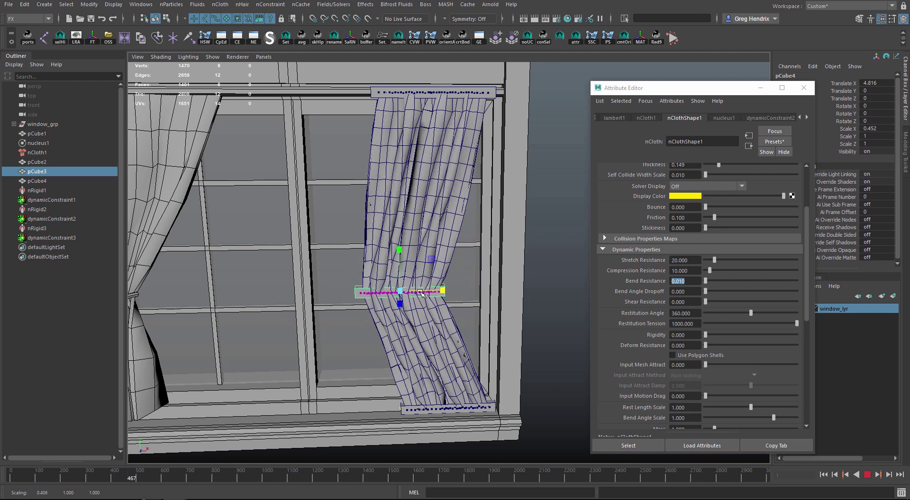
key(w)
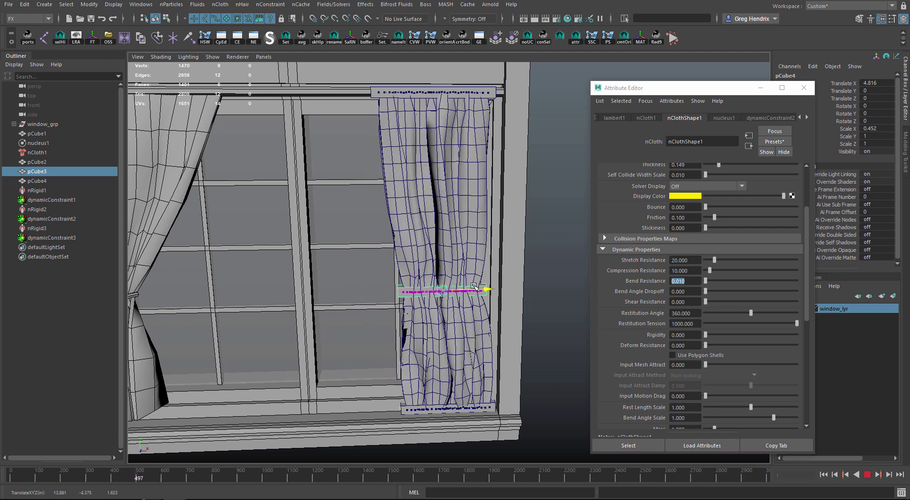
key(r)
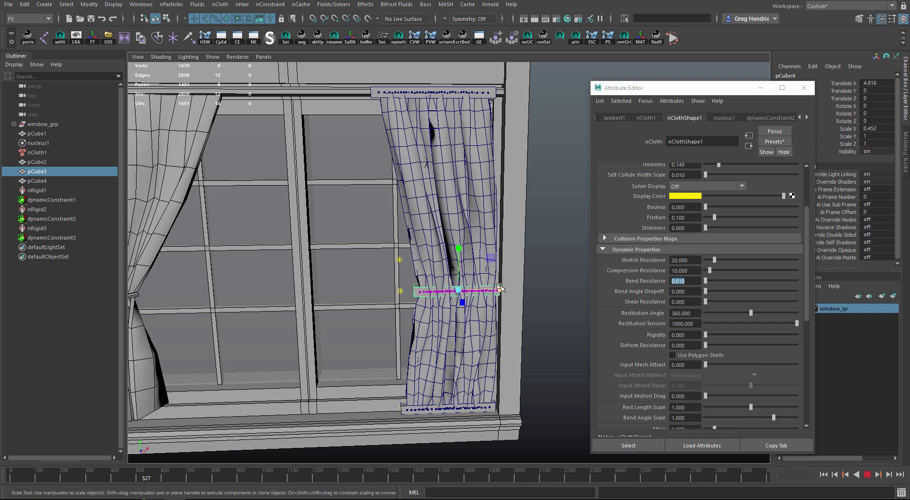
drag(501, 290, 495, 290)
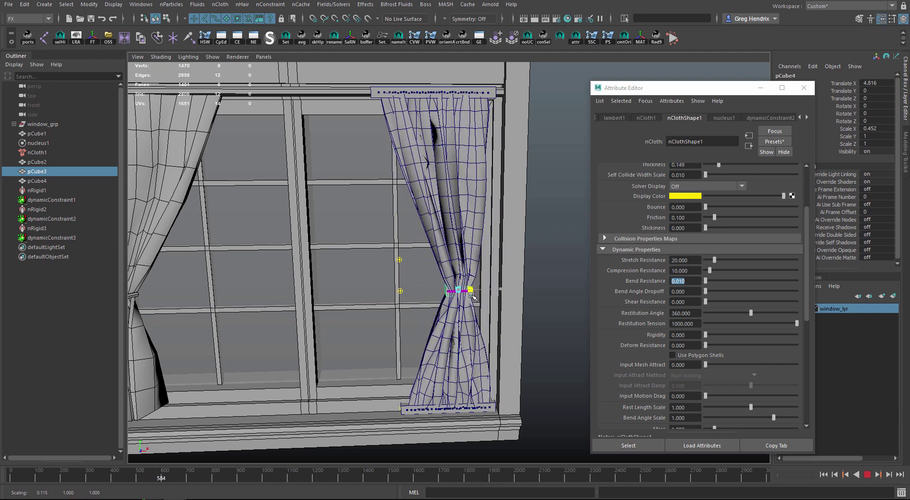
key(w)
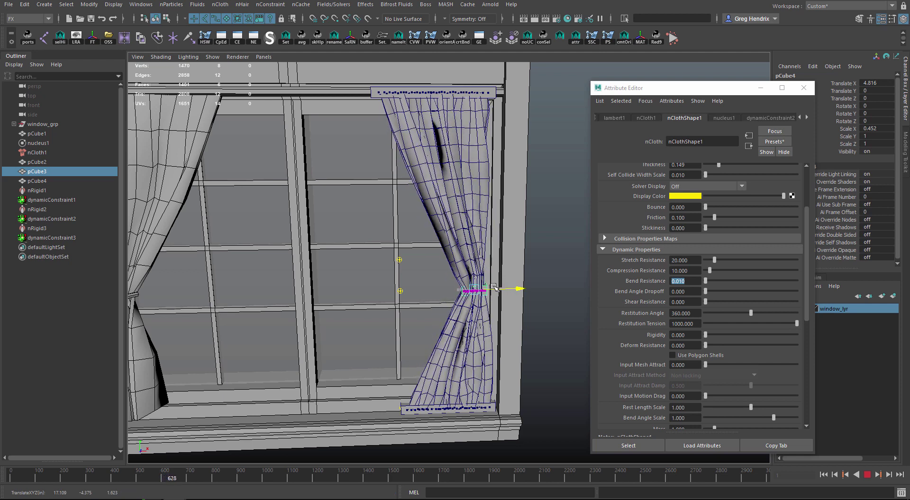
- Stop the interactive playback and inspect the gathered curtain with the Select tool active
mouse_move(439, 347)
alt+right_down()
mouse_move(372, 345)
mouse_move(434, 347)
alt+right_up()
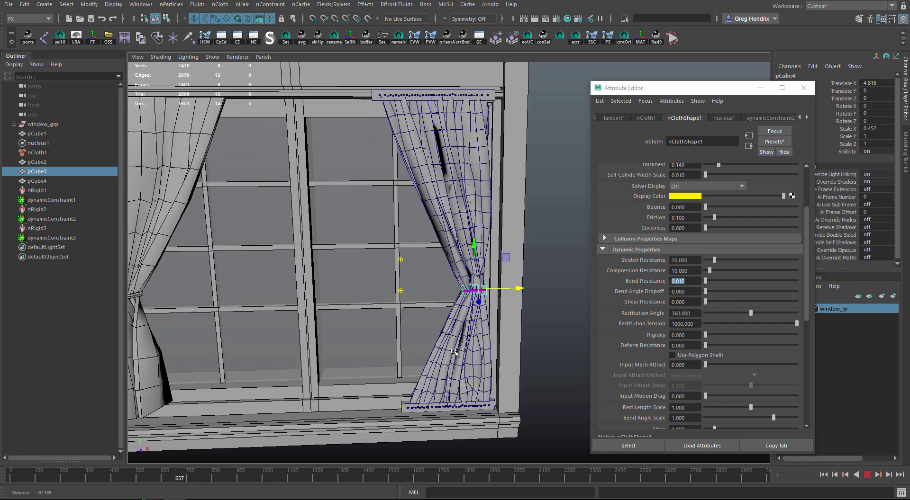
click(867, 477)
alt+drag(353, 295, 454, 215)
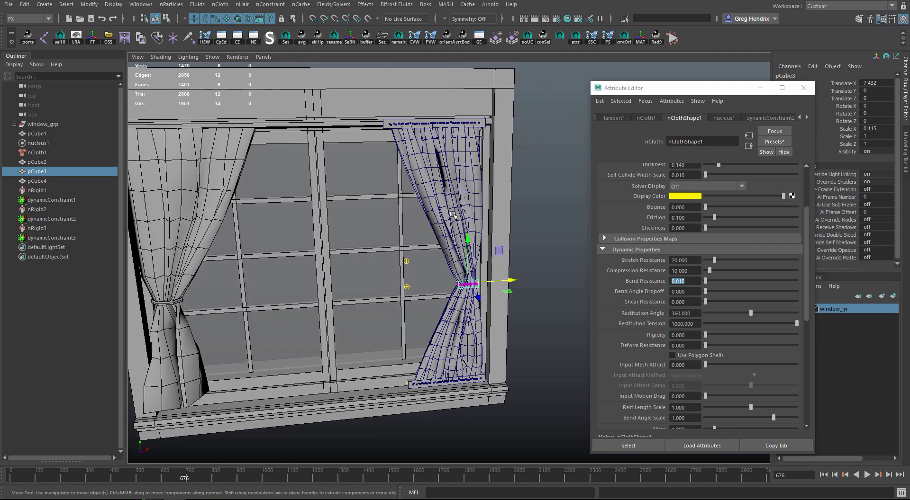
alt+right_drag(367, 264, 397, 287)
key(q)
alt+drag(382, 197, 421, 223)
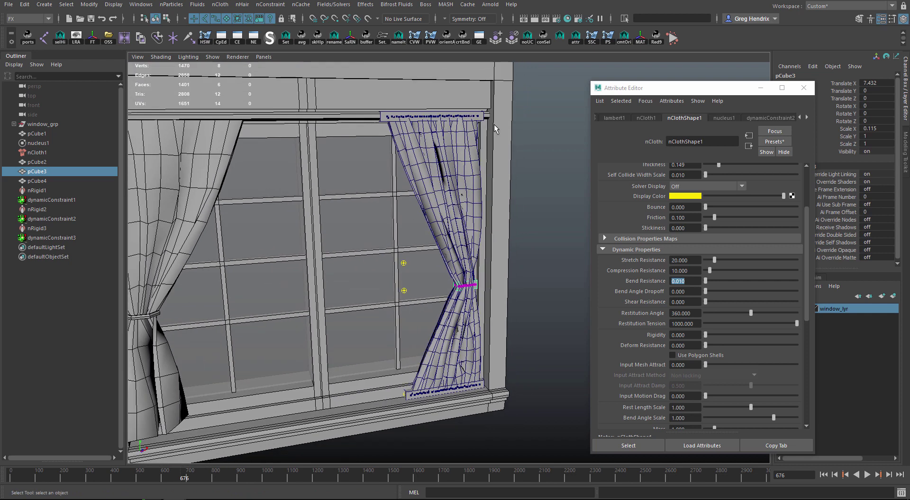
- Rewind the simulation to frame 1 and look over the reset cloth panel
click(823, 475)
alt+drag(506, 369, 492, 407)
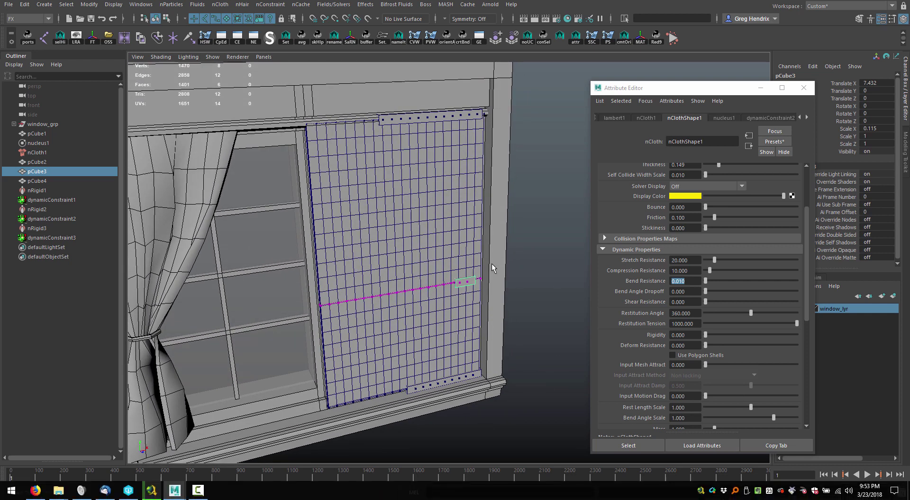
alt+drag(479, 341, 448, 298)
alt+right_drag(448, 299, 460, 296)
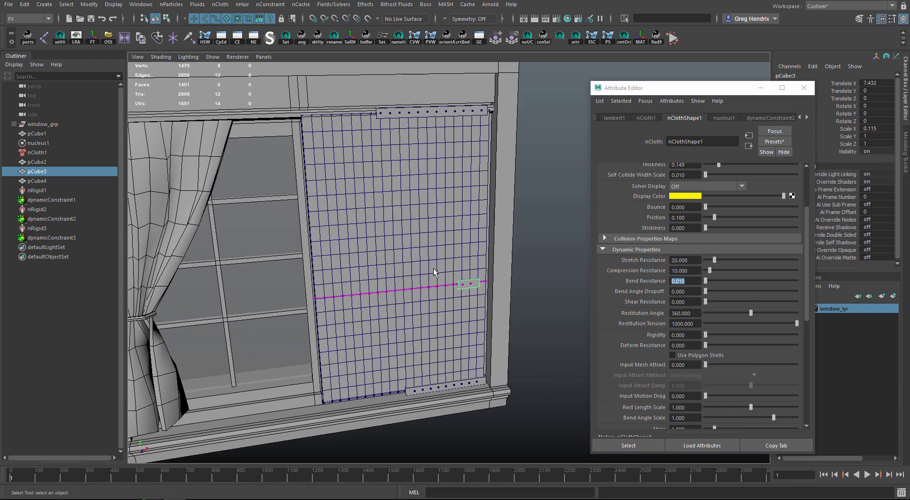
mouse_move(432, 284)
alt+mouse_down()
mouse_move(441, 225)
mouse_move(433, 287)
alt+mouse_up()
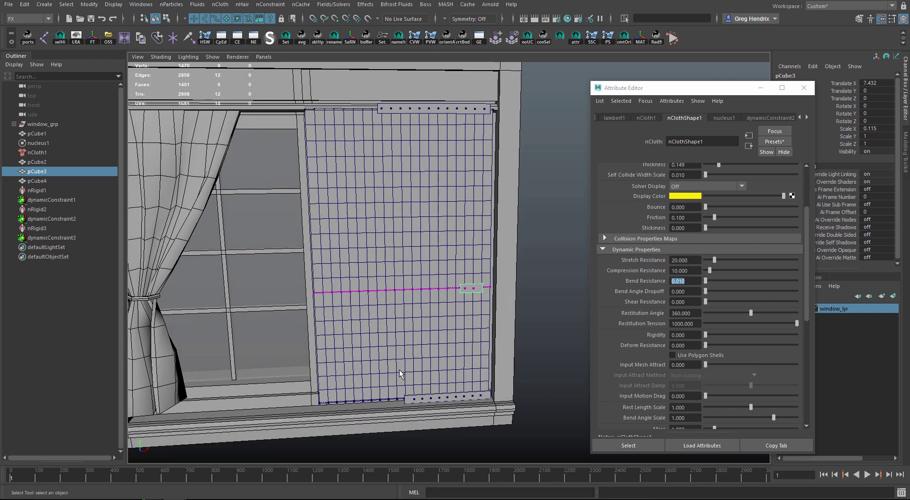
- Reset the three horizontal bars together to Translate X 0 and Scale X 1, and clear the selection
click(403, 401)
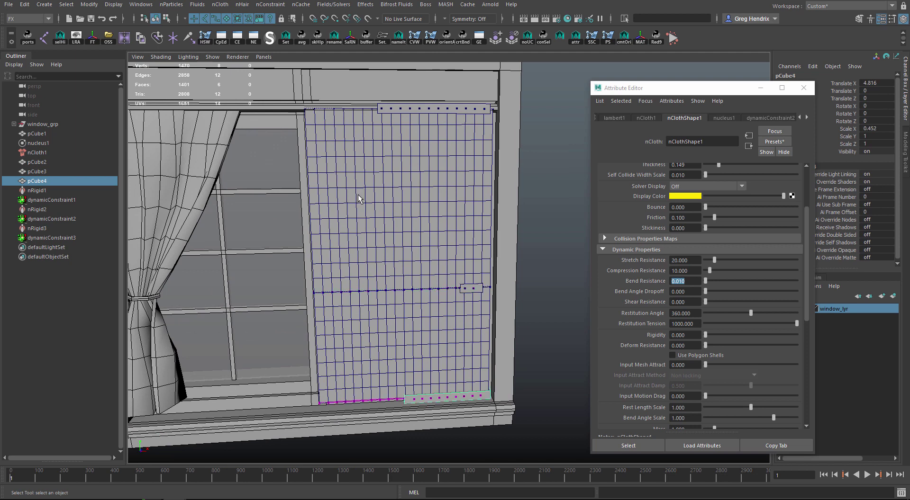
shift+click(467, 293)
shift+click(432, 113)
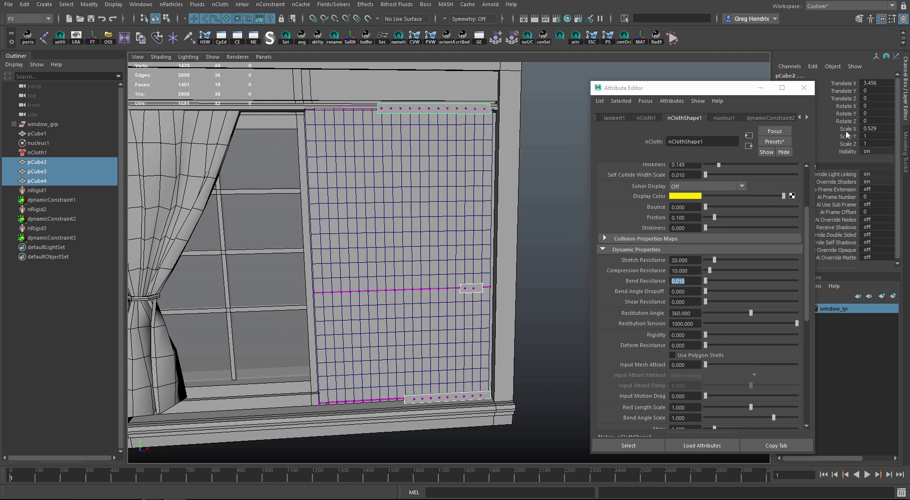
double_click(870, 84)
key(Return)
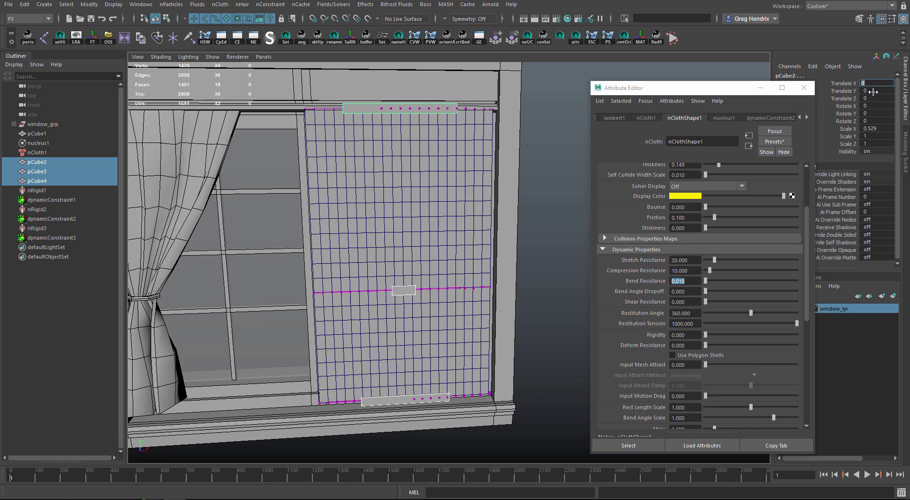
double_click(877, 129)
text(1)
key(Return)
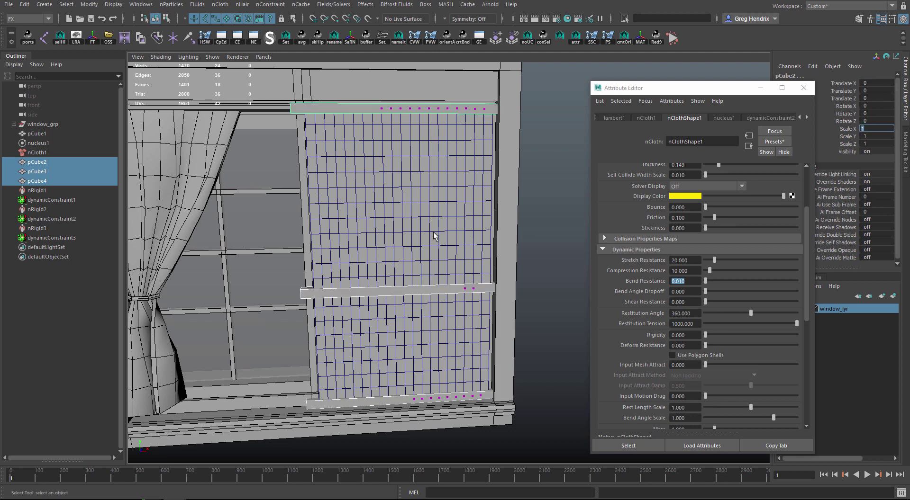
alt+right_drag(525, 248, 514, 246)
click(544, 242)
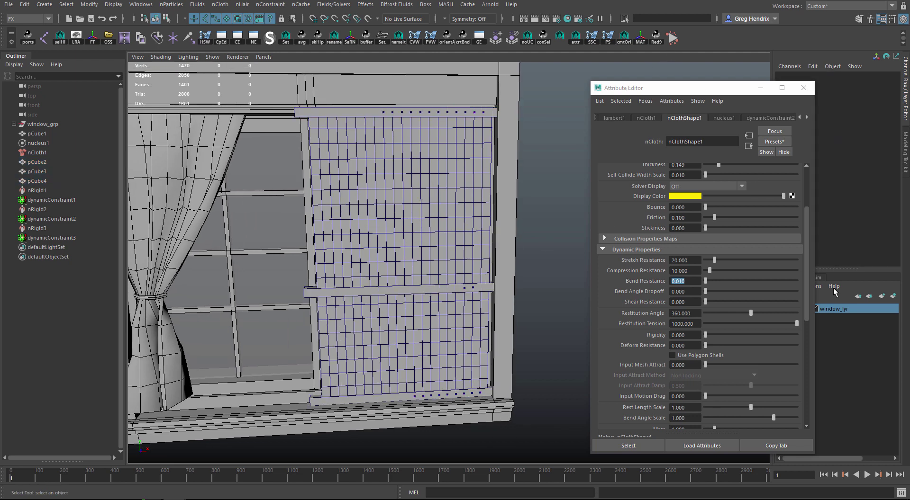
- Run the cloth simulation briefly, stop it and rewind to frame 1
key(alt+v)
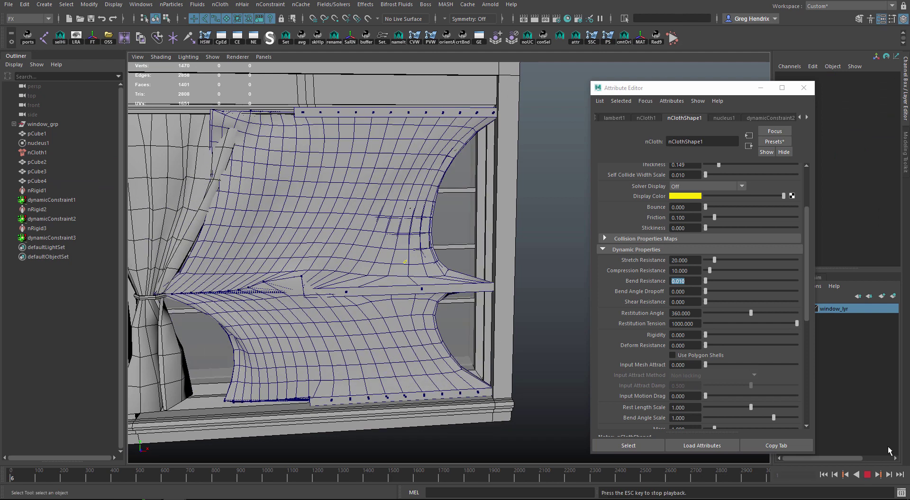
key(Escape)
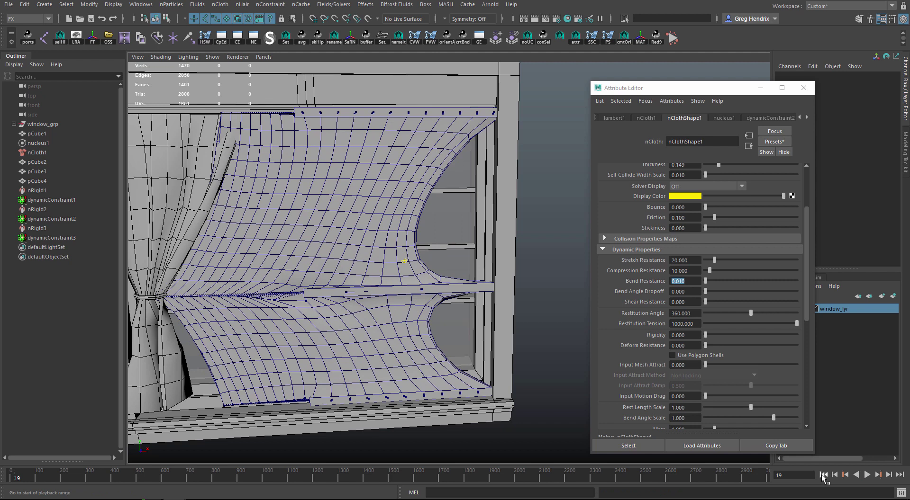
click(823, 475)
- Start interactive playback and scale the middle bar down in X to begin gathering the panel at its middle
scroll(379, 361, up, 3)
scroll(379, 360, up, 1)
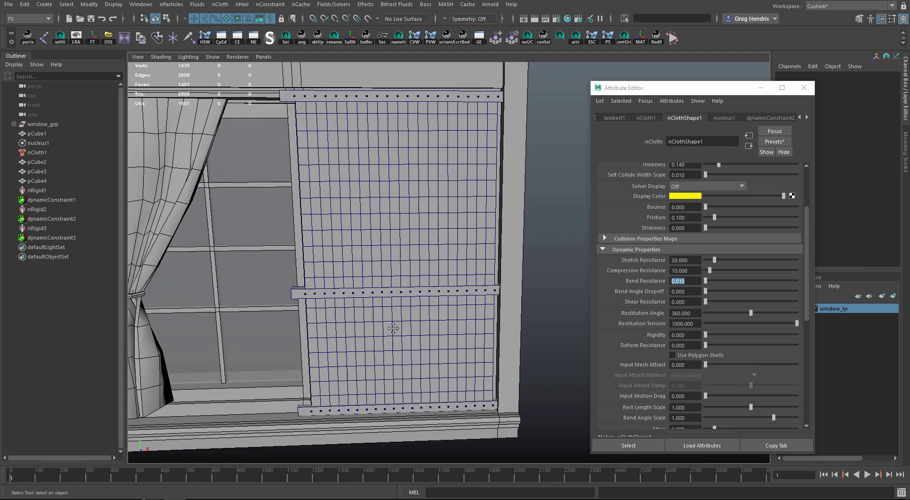
scroll(393, 331, up, 1)
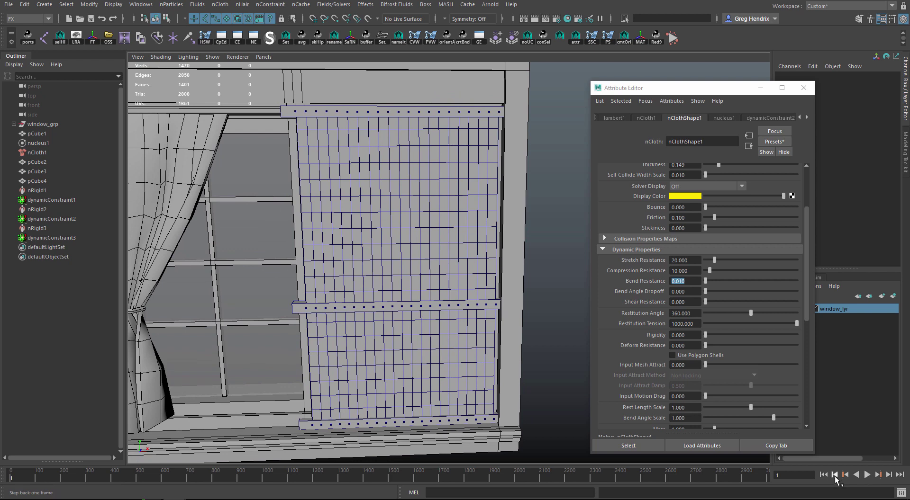
scroll(433, 291, down, 2)
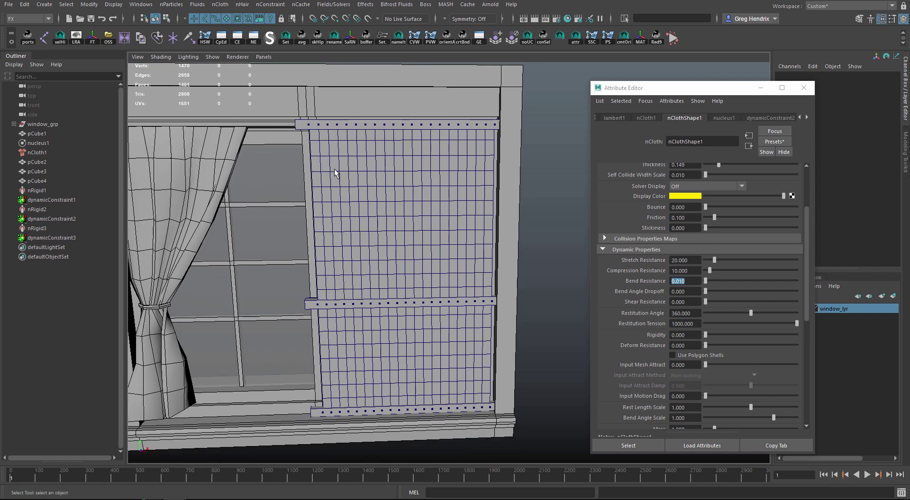
alt+drag(403, 258, 435, 232)
alt+drag(300, 230, 344, 239)
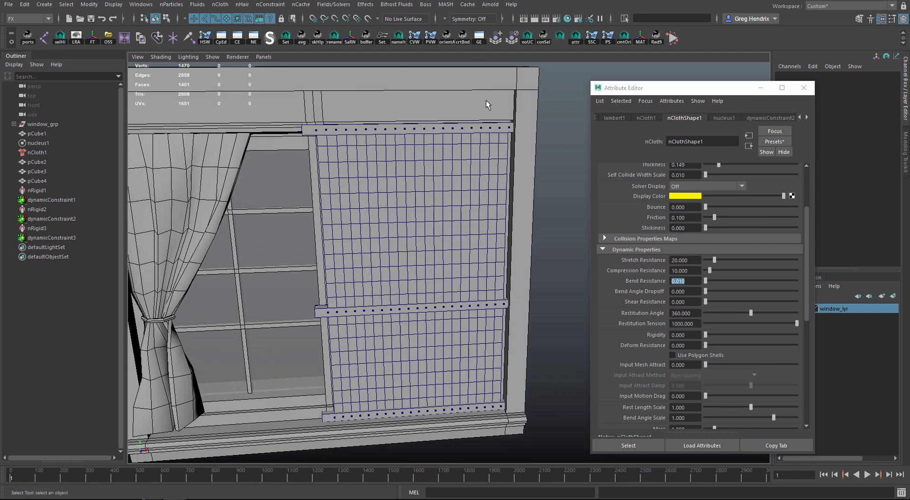
key(alt+v)
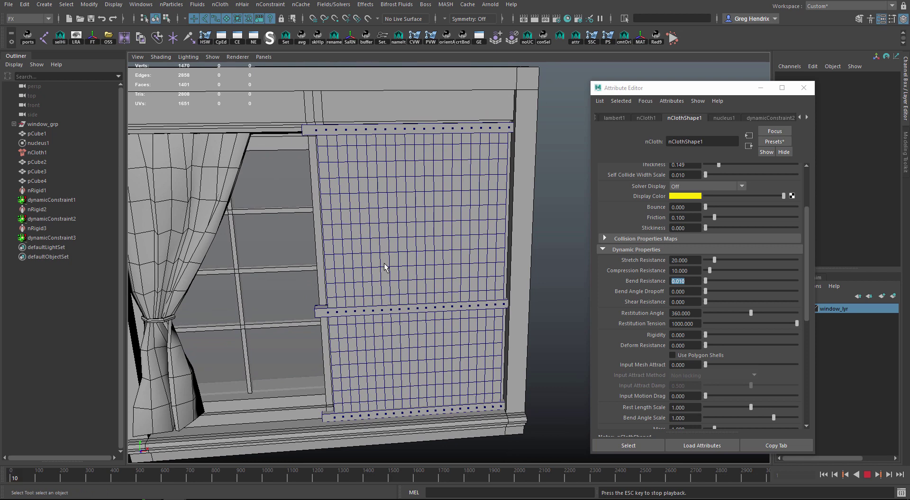
click(317, 313)
key(r)
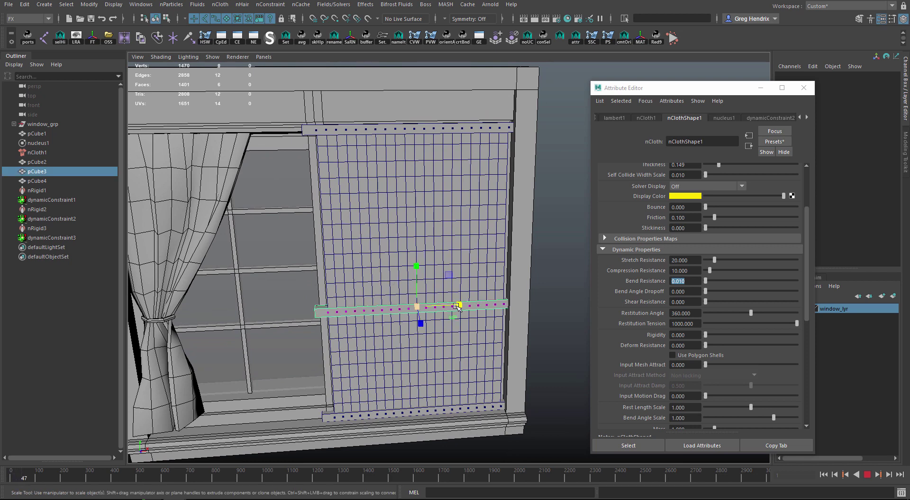
drag(458, 307, 437, 309)
alt+right_drag(517, 294, 566, 296)
- Set the cloth's Bend Resistance to 0.1, then narrow the middle bar further in X and move it right
click(677, 281)
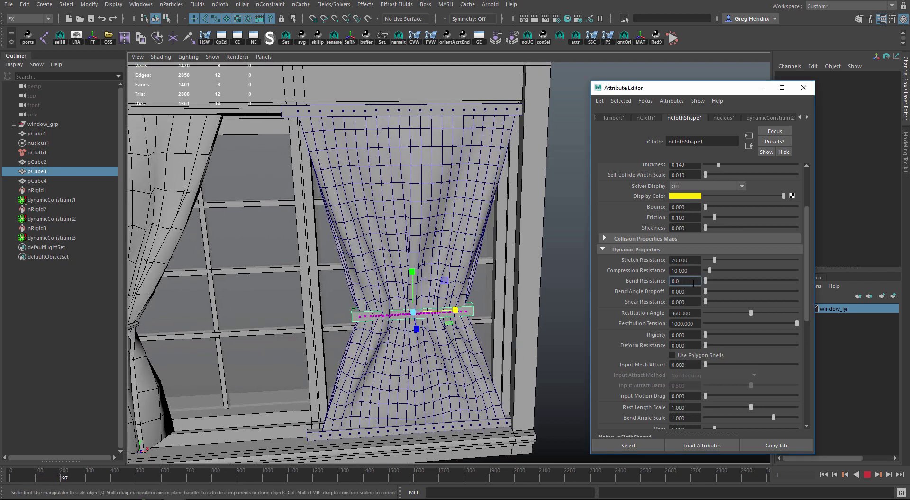
key(Return)
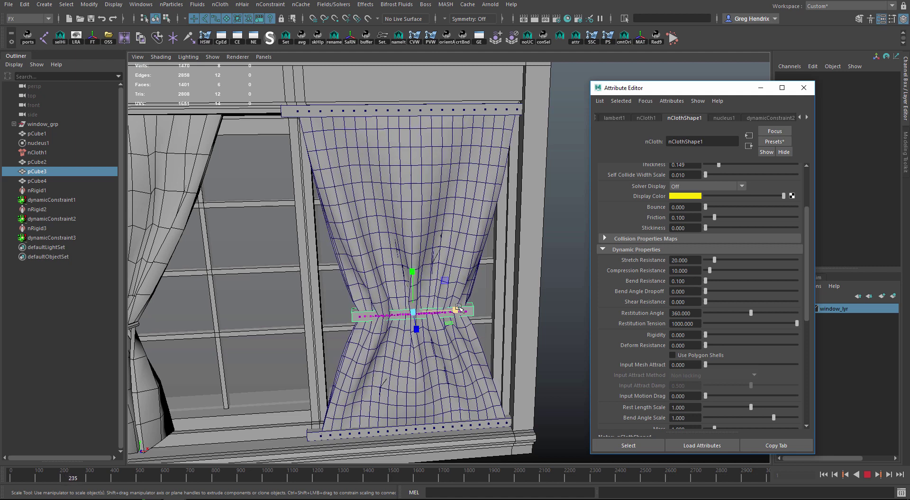
drag(454, 309, 459, 346)
key(w)
- Scale the bottom bar down in X and move it right to gather the curtain's lower edge below the tie
key(r)
click(453, 425)
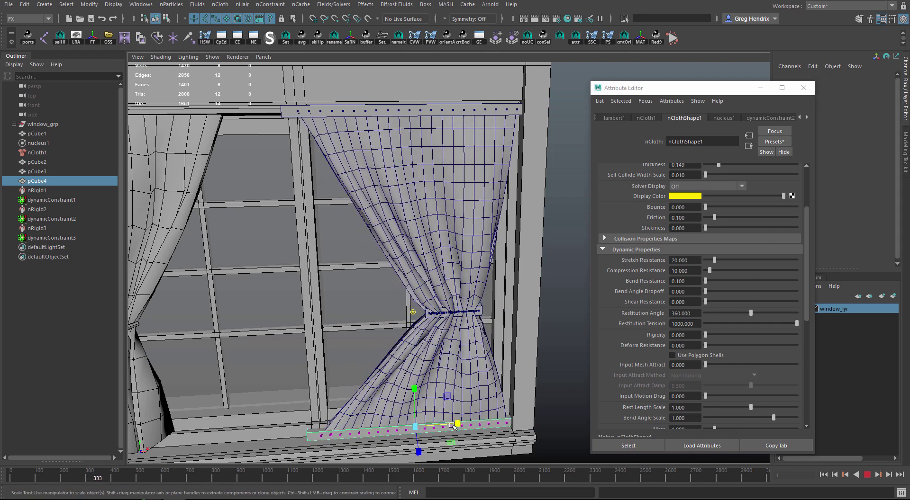
drag(456, 424, 486, 422)
key(w)
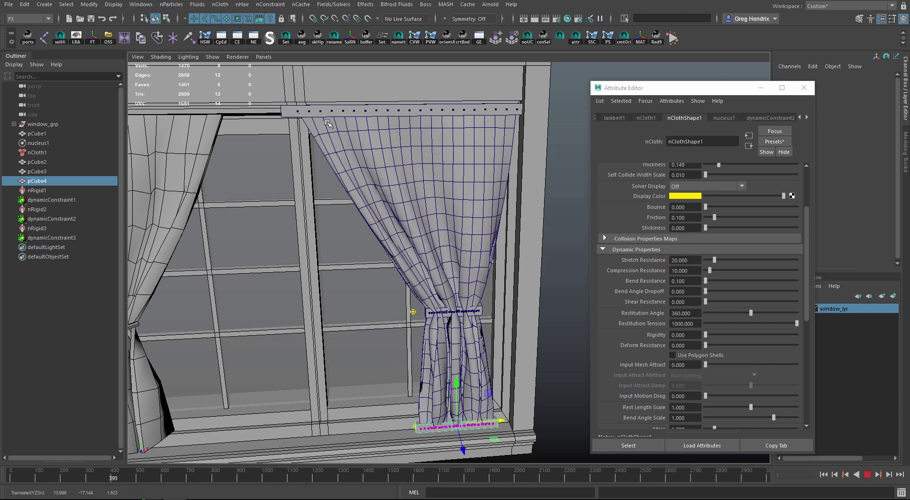
- Scale the top bar down in X and move it right against the window frame to gather the curtain's upper edge
key(r)
click(425, 112)
drag(450, 110, 491, 109)
key(w)
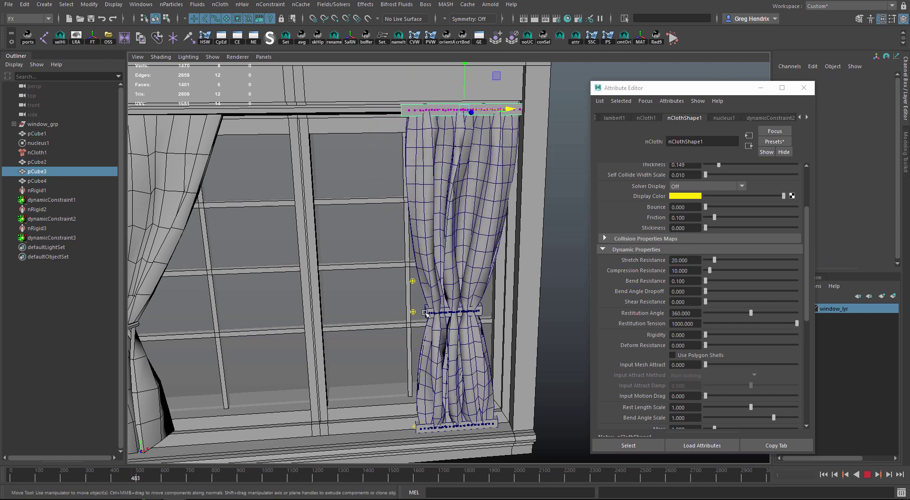
- Scale the middle bar to about 0.128 in X, move it to about 7.565 in X and -0.537 in Y, and stop playback
click(476, 311)
key(r)
drag(493, 310, 515, 310)
key(w)
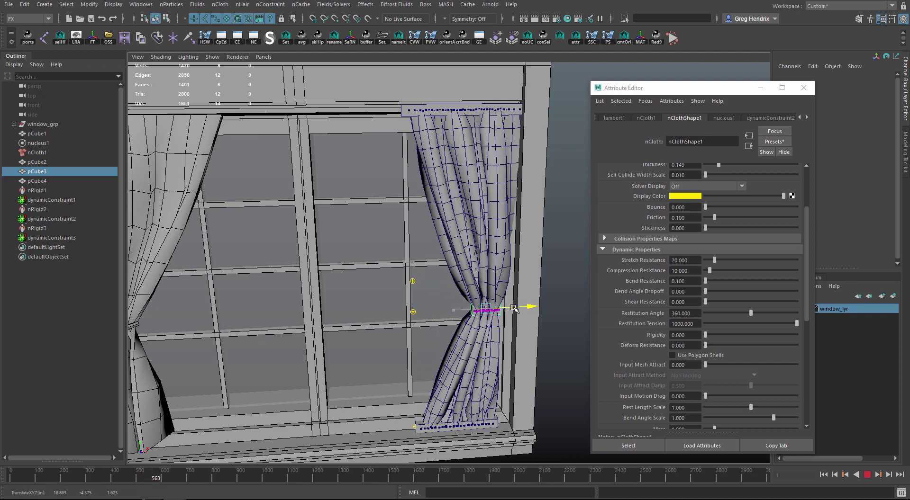
mouse_move(507, 343)
alt+mouse_down()
mouse_move(483, 340)
mouse_move(497, 340)
alt+mouse_up()
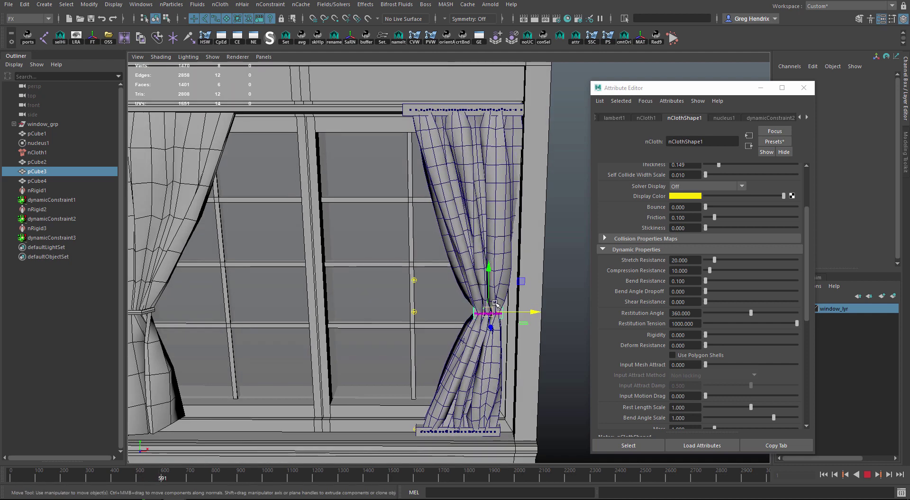
mouse_move(518, 278)
mouse_down()
mouse_move(513, 270)
mouse_move(525, 285)
mouse_up()
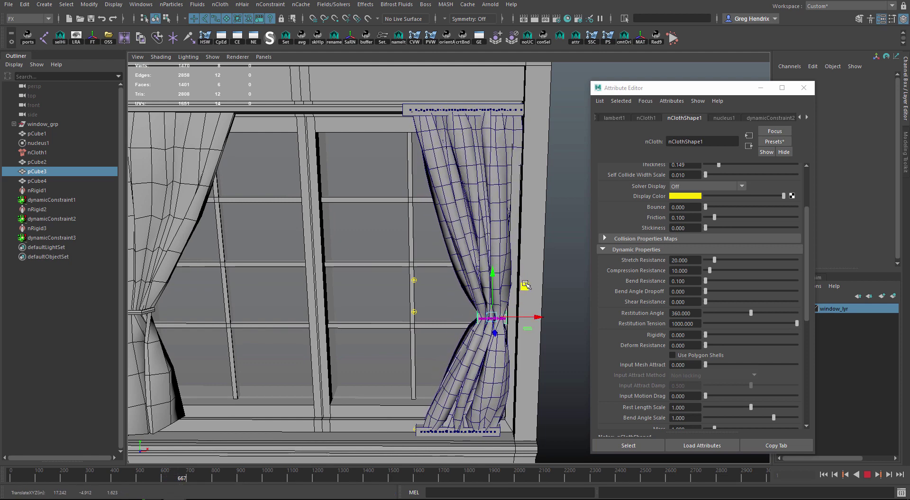
click(866, 477)
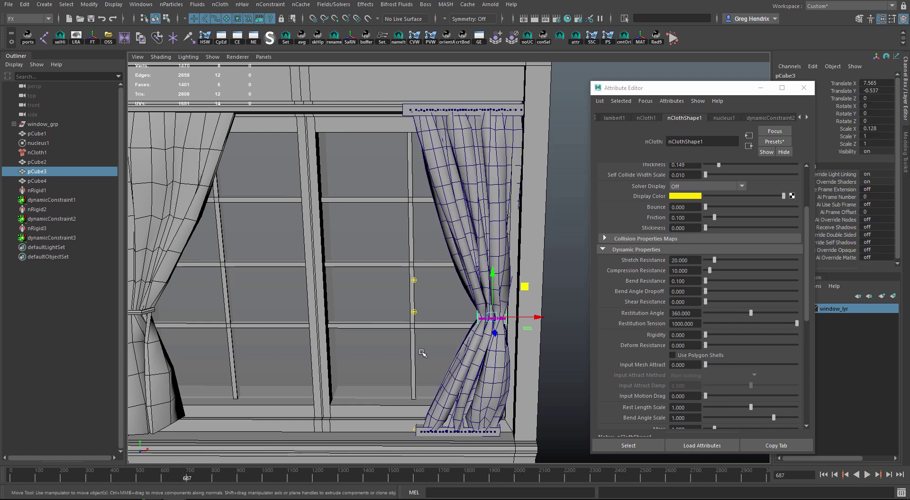
- Select the gathered curtain mesh with the Select tool and close the Attribute Editor
alt+drag(422, 353, 394, 349)
key(q)
click(469, 198)
alt+drag(357, 268, 370, 265)
alt+right_drag(370, 265, 383, 273)
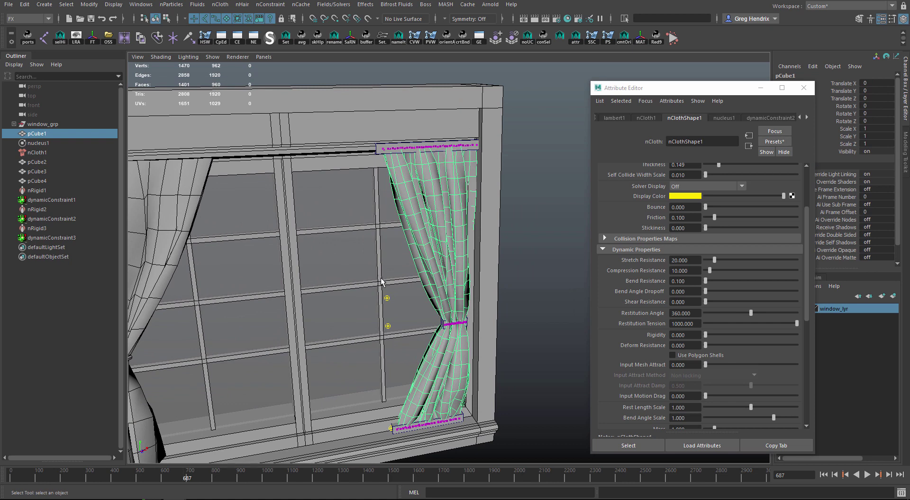
alt+middle_drag(380, 279, 375, 264)
click(809, 88)
click(804, 88)
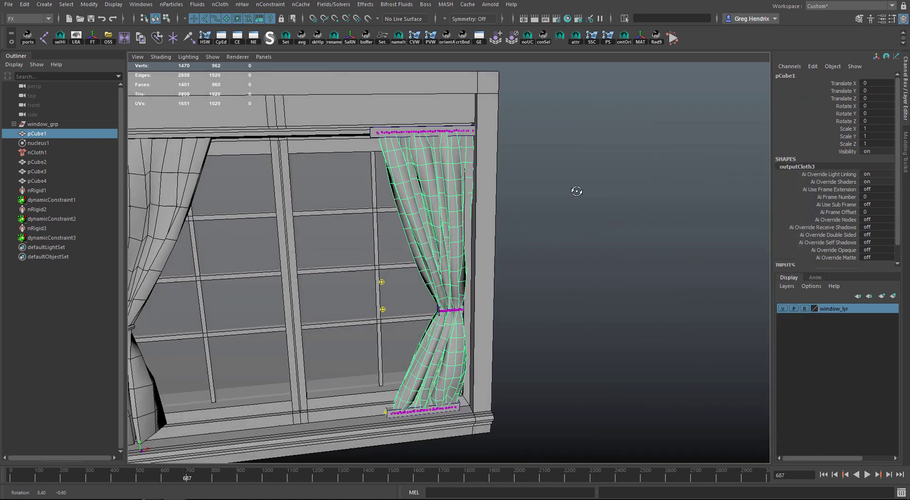
- Try to remove nCloth from the curtain mesh, and undo the removal
click(272, 5)
mouse_move(221, 8)
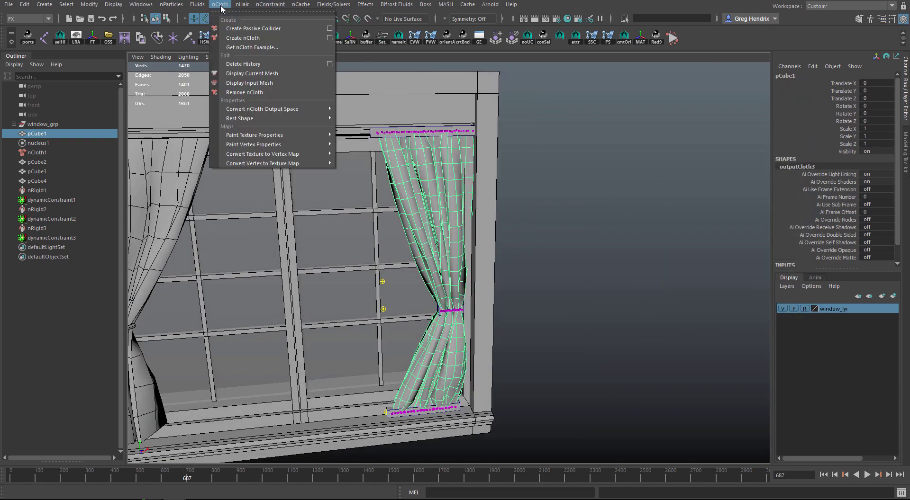
click(238, 90)
alt+right_drag(494, 259, 431, 114)
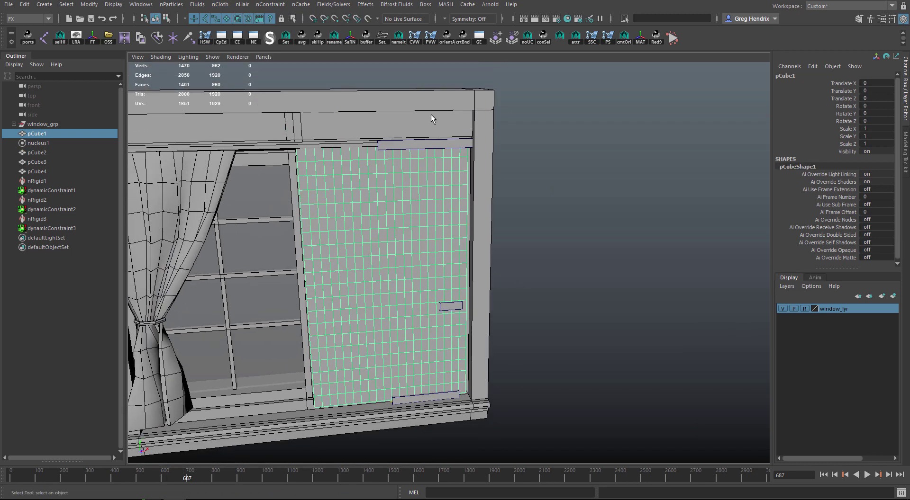
key(ctrl+z)
alt+right_drag(421, 182, 374, 96)
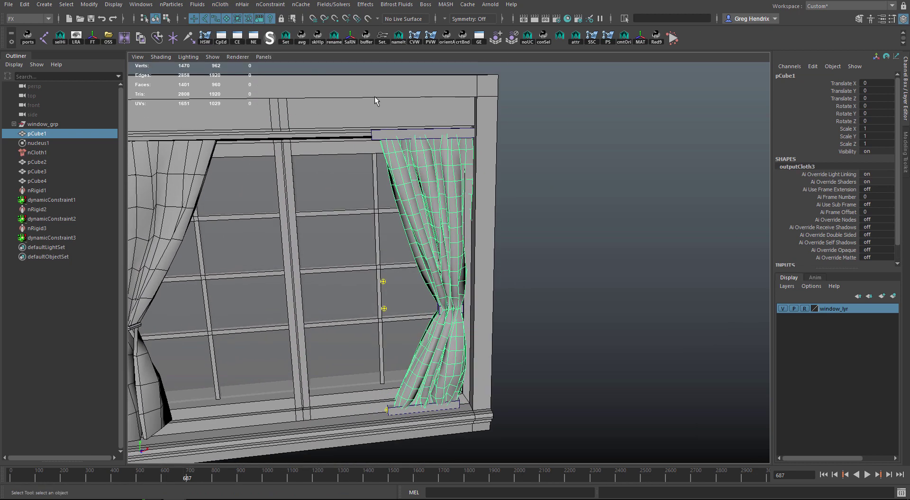
- Delete the simulation setup from nucleus1 through dynamicConstraint3, including the nCloth, rigid bodies and three bars, keeping the curtain mesh
click(229, 6)
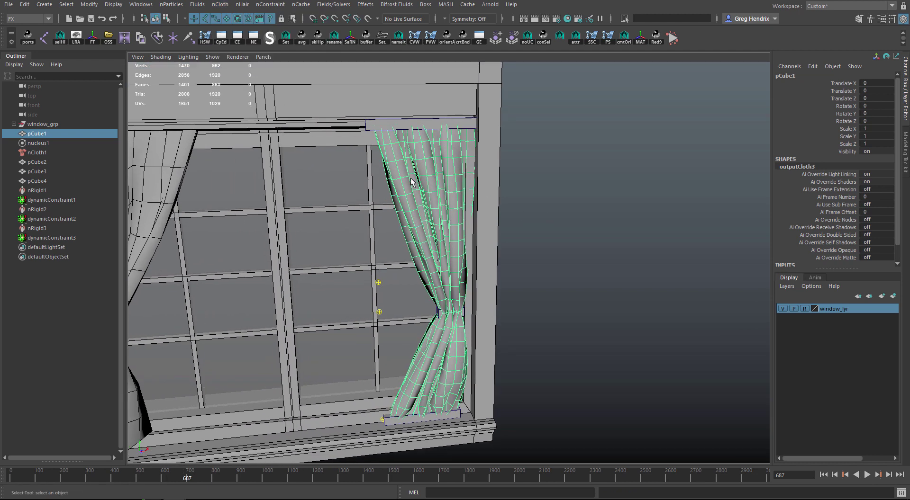
scroll(827, 235, down, 1)
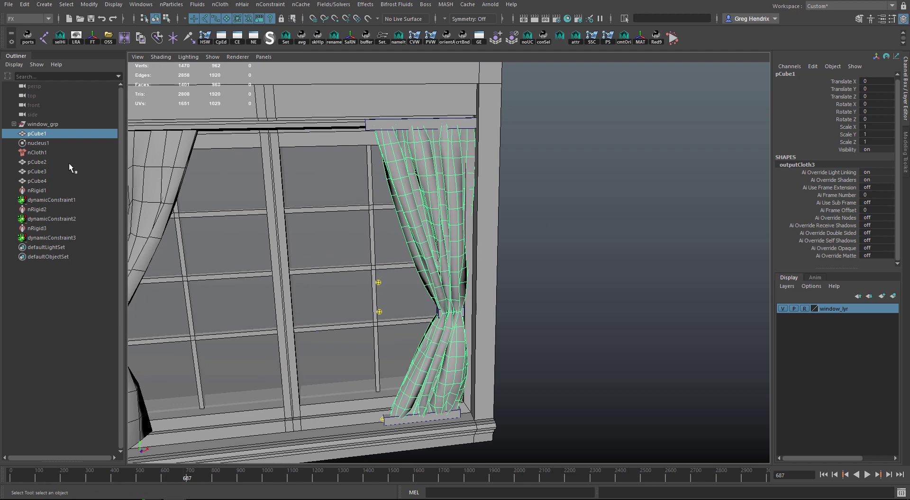
click(37, 143)
shift+click(46, 236)
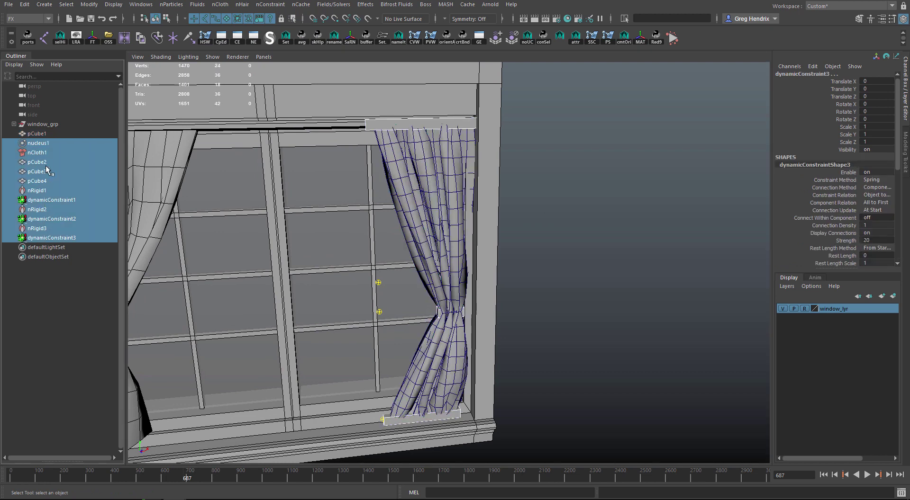
key(Delete)
- Try to delete all faces of the flat undraped panel from the right-hand curtain mesh
alt+drag(349, 223, 400, 185)
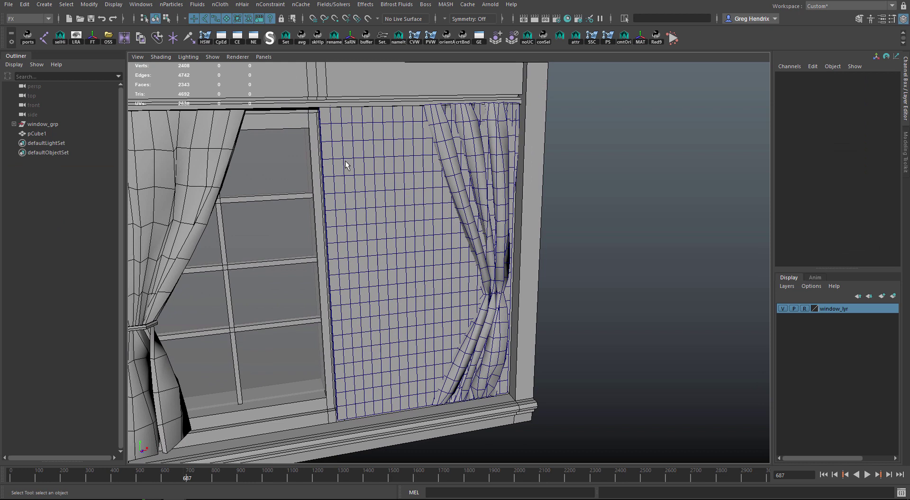
click(409, 183)
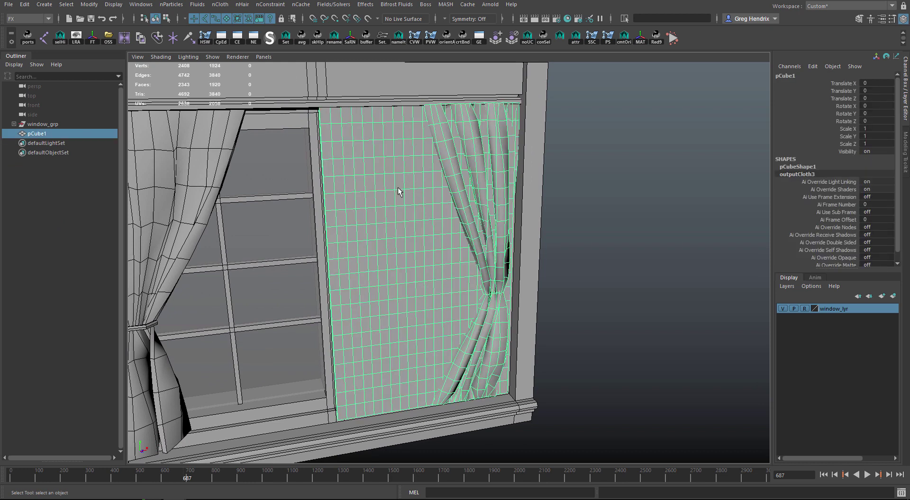
alt+drag(398, 189, 411, 254)
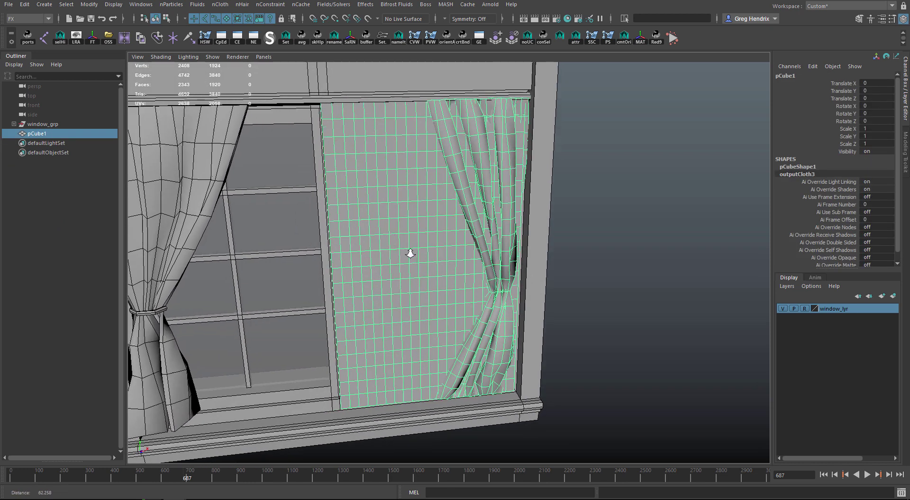
alt+right_drag(411, 254, 376, 304)
key(F11)
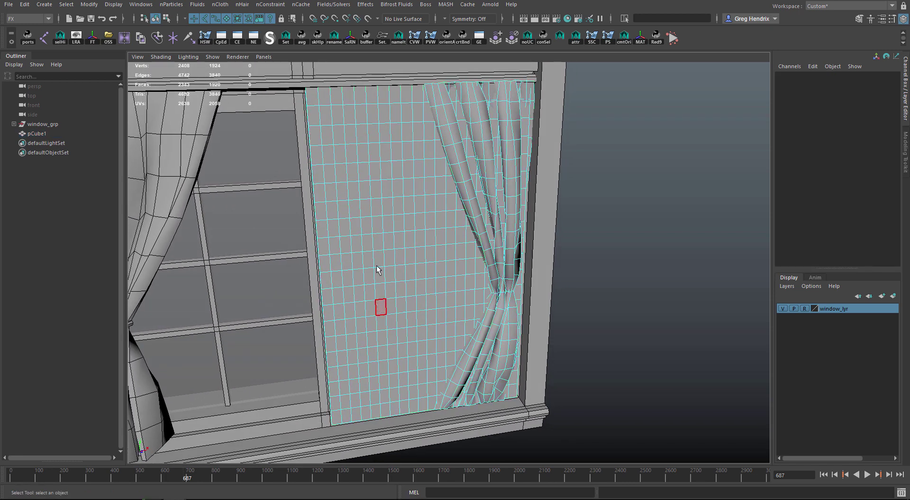
double_click(376, 243)
alt+drag(380, 305, 378, 296)
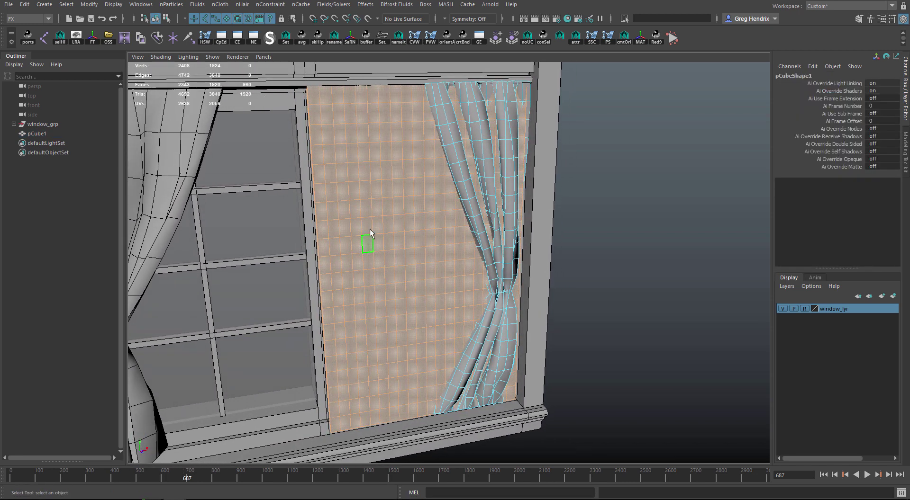
key(Delete)
alt+drag(371, 229, 400, 225)
scroll(355, 122, up, 1)
alt+middle_drag(349, 116, 360, 196)
scroll(360, 186, up, 1)
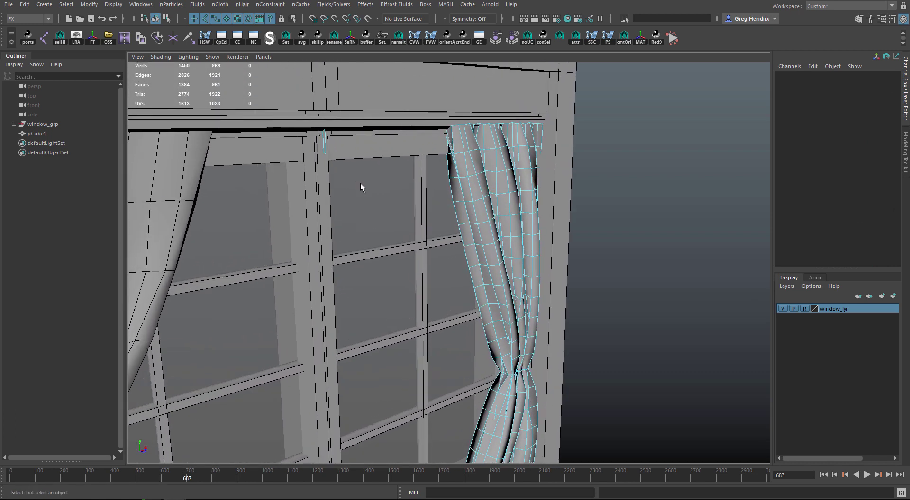
- Select the leftover face near the window's centre post, undo the flat panel's face deletion and clear the selection
click(321, 148)
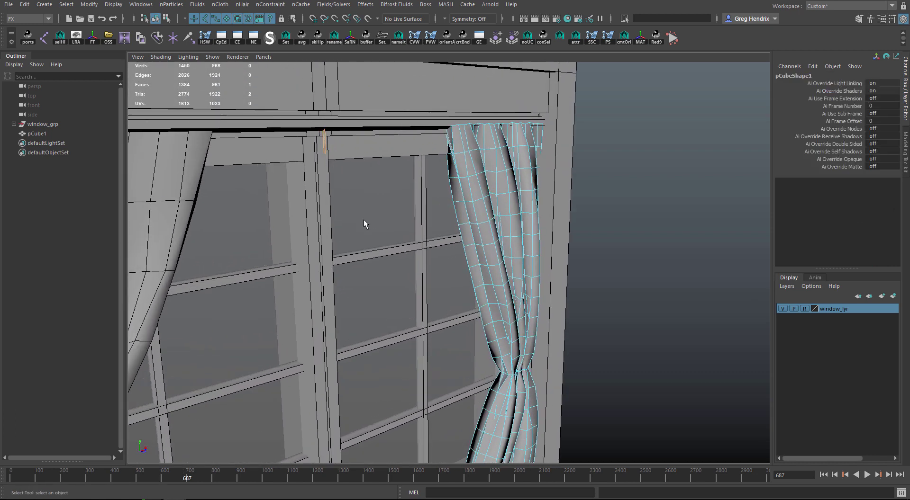
alt+drag(453, 257, 361, 247)
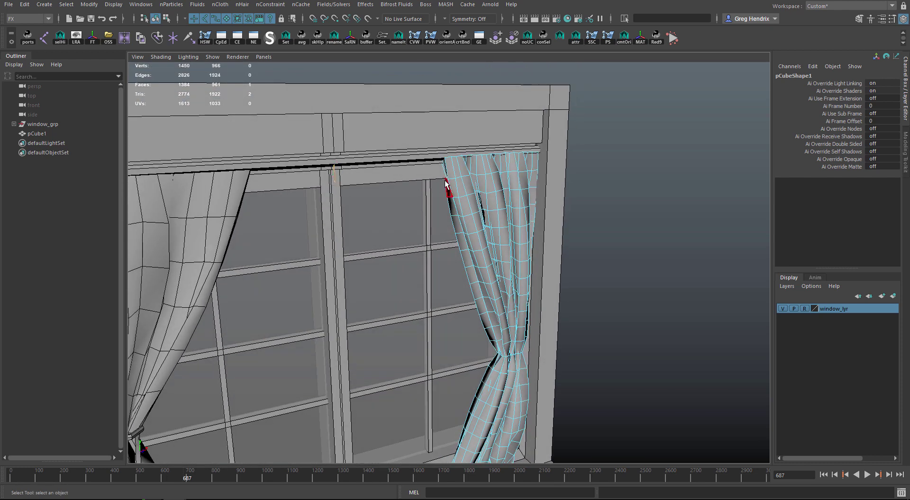
alt+right_drag(401, 266, 398, 229)
key(ctrl+z)
key(ctrl+z)
click(613, 192)
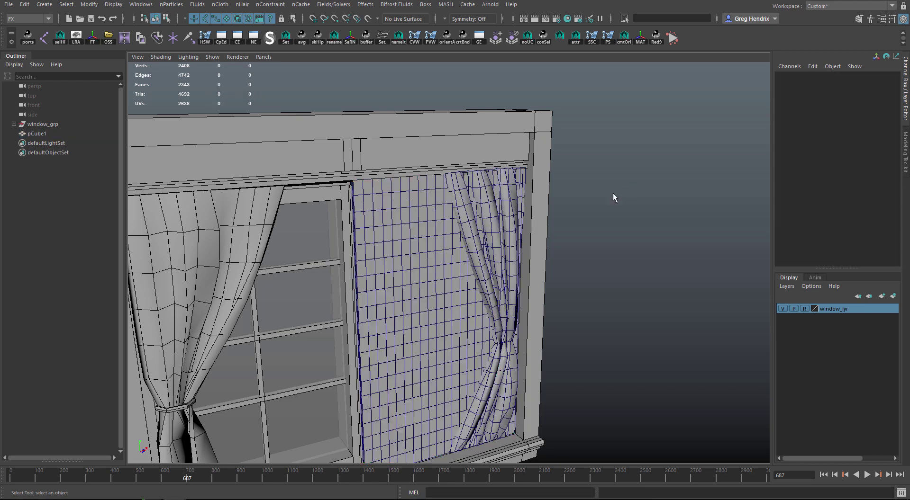
- Show shape nodes in the scene hierarchy and delete pCubeShape1 from pCube1, keeping outputCloth3
click(474, 229)
click(14, 65)
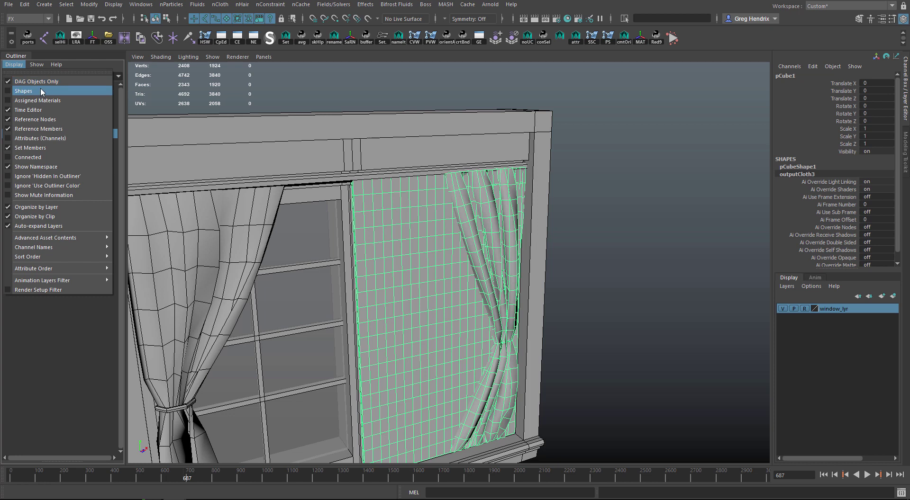
click(30, 93)
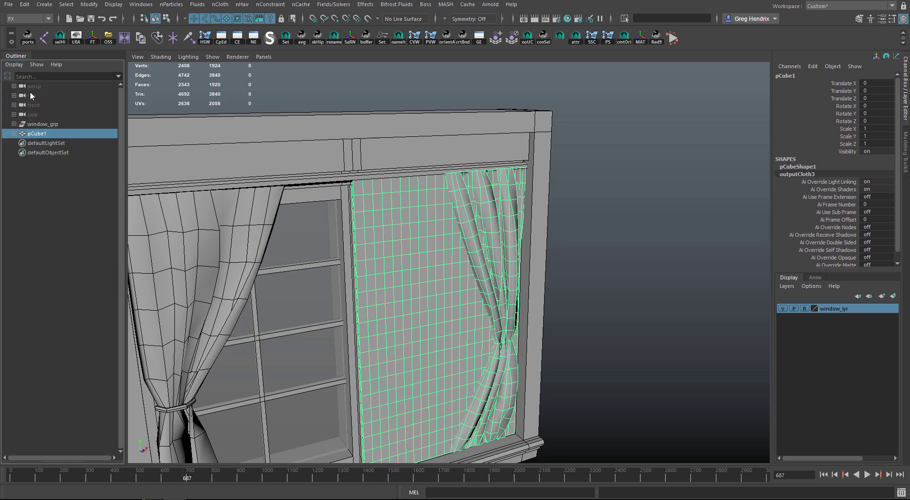
click(14, 133)
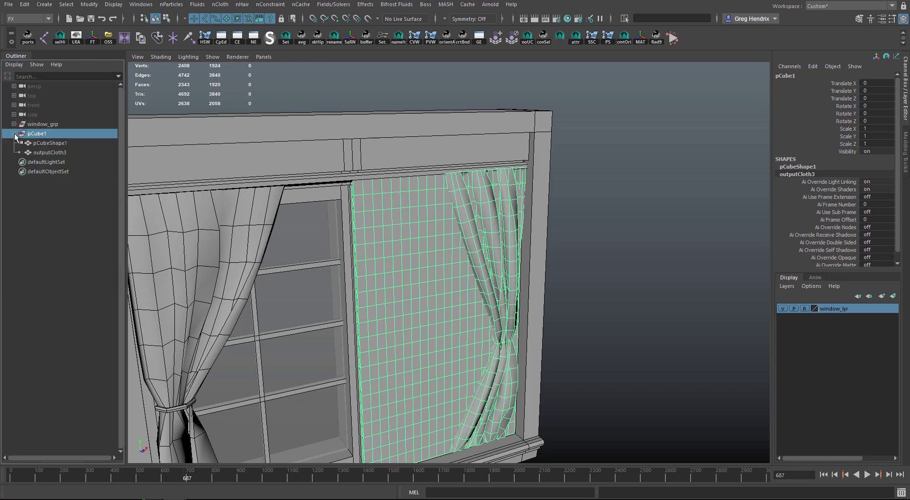
click(61, 142)
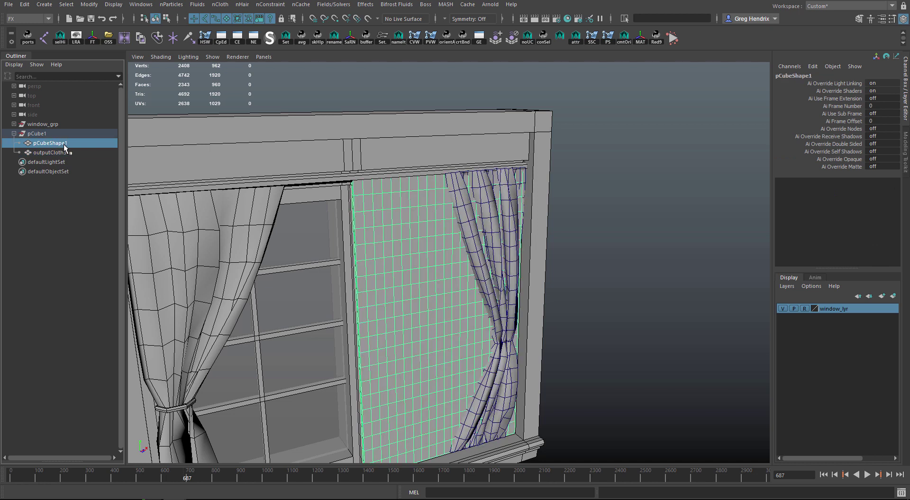
key(Delete)
alt+drag(292, 174, 406, 195)
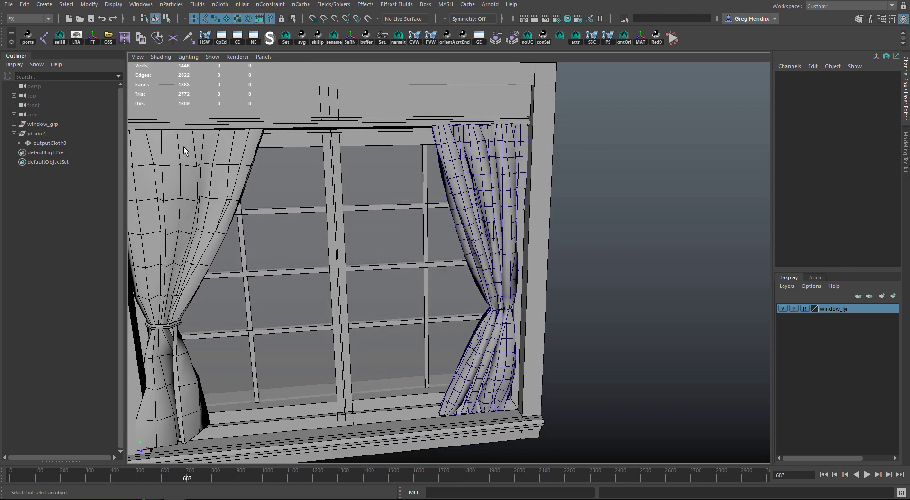
- Hide the shape nodes in the scene hierarchy again
click(37, 67)
click(24, 90)
alt+middle_drag(492, 261, 493, 228)
alt+right_drag(493, 228, 486, 226)
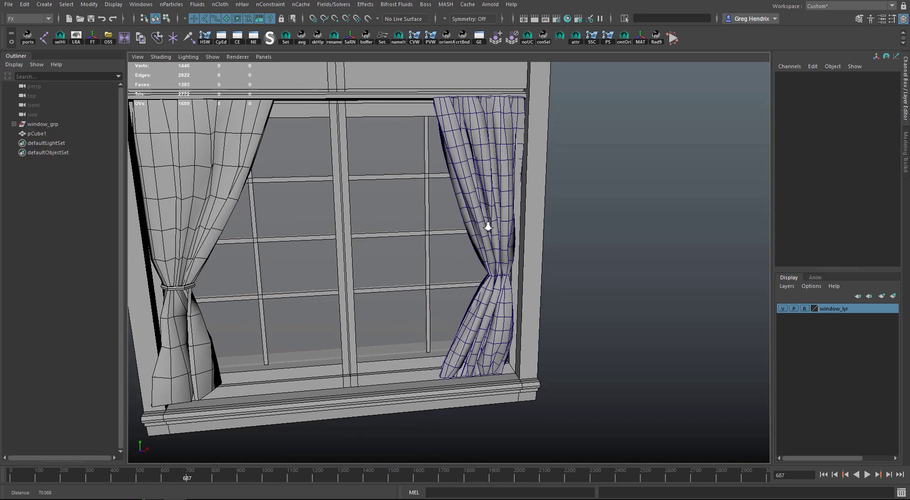
click(503, 186)
click(193, 292)
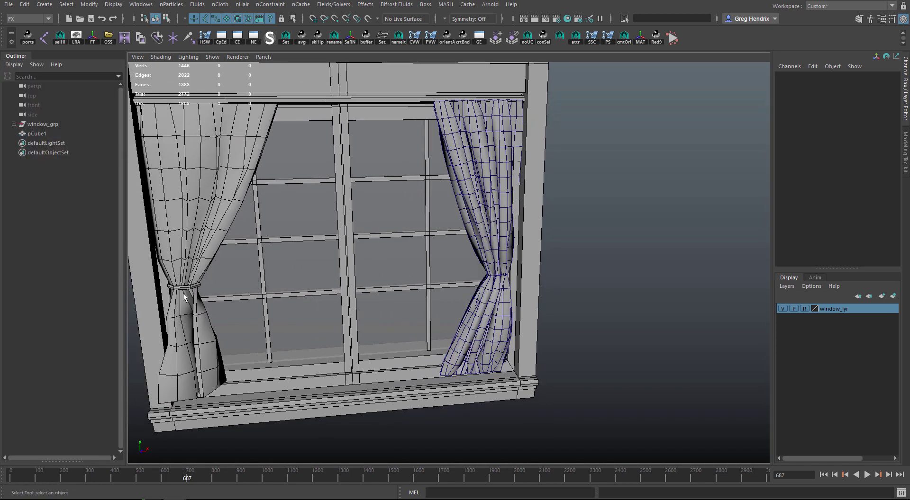
mouse_move(502, 266)
alt+mouse_down()
mouse_move(434, 257)
mouse_move(491, 259)
alt+mouse_up()
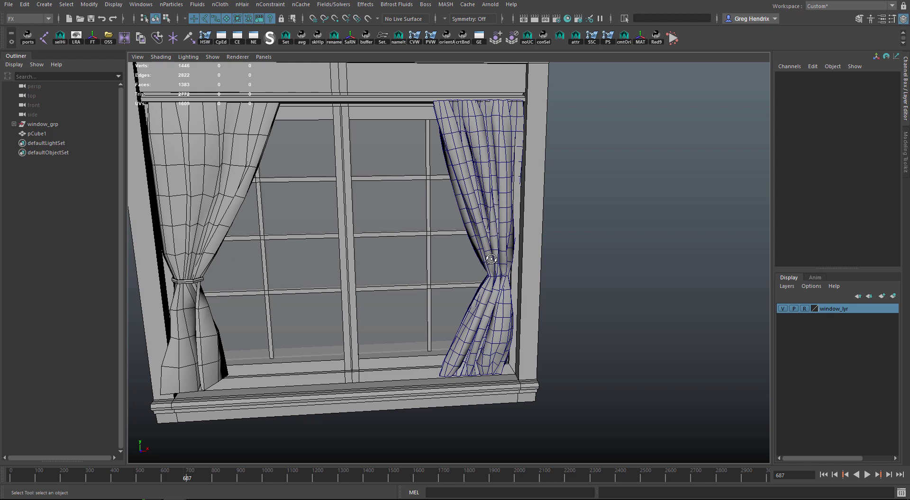
alt+drag(491, 259, 475, 272)
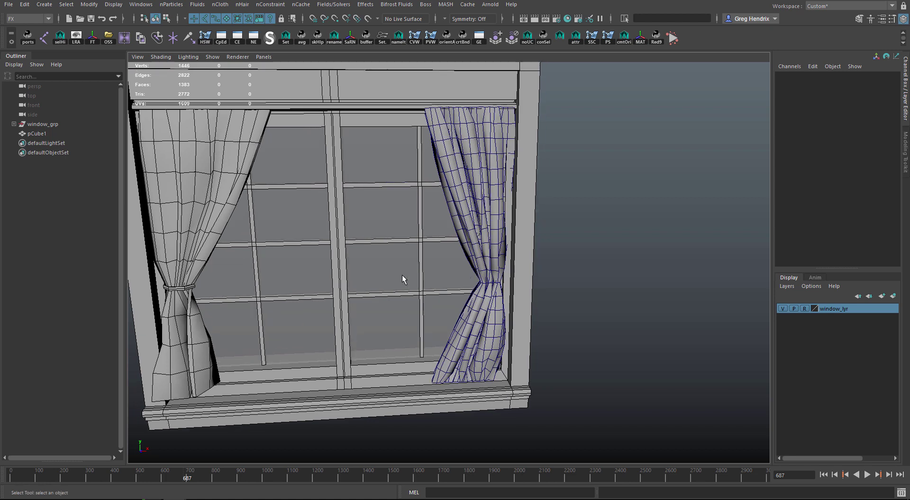